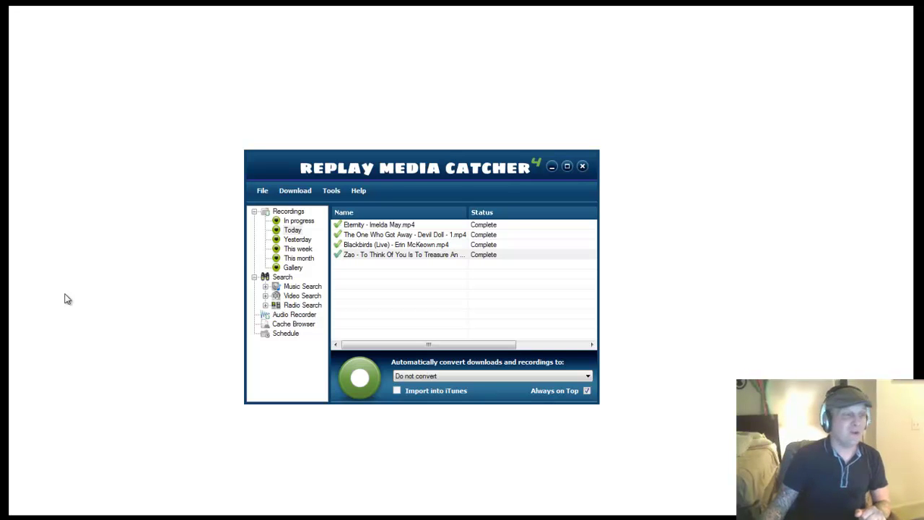
Step: Keep automatic conversion at Do not convert, then bring the YouTube browser window forward
click(445, 374)
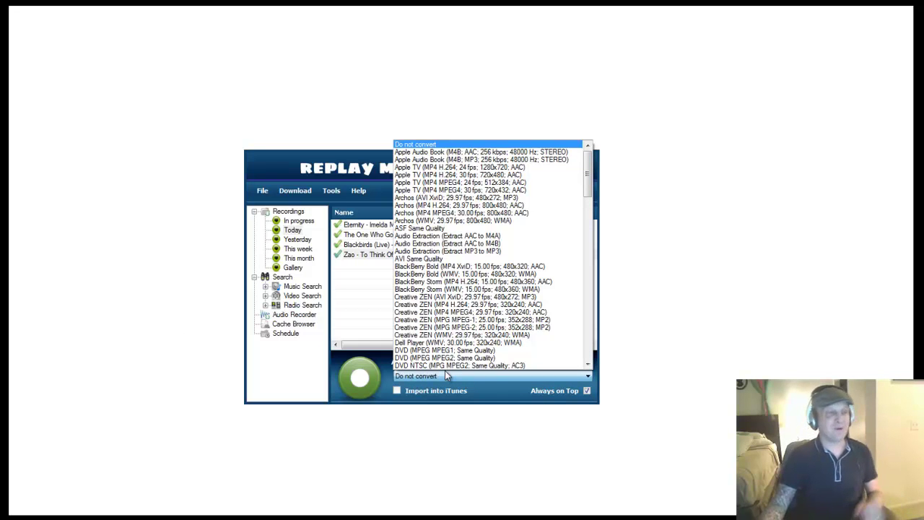
click(446, 374)
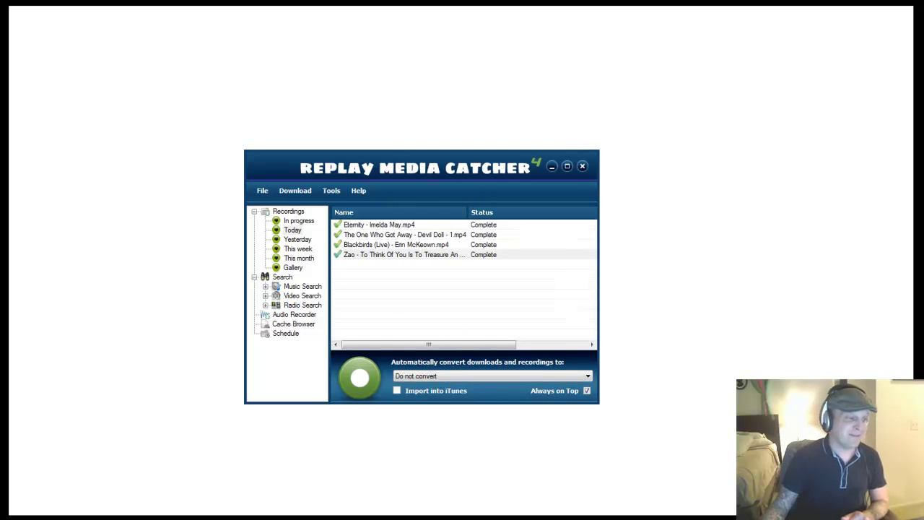
key(alt+Tab)
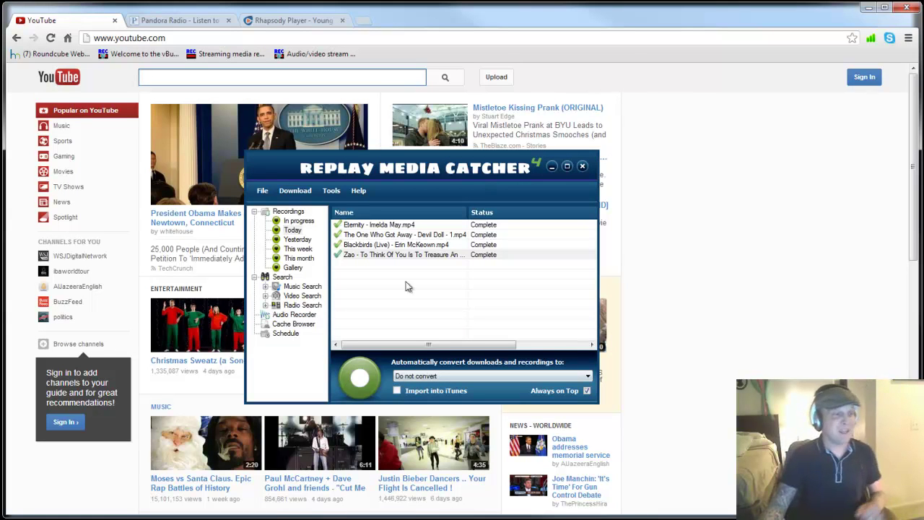
Step: Reopen and close the conversion format list, leaving Do not convert selected
click(440, 376)
mouse_move(590, 186)
mouse_down()
mouse_move(590, 245)
mouse_move(589, 169)
mouse_up()
click(474, 395)
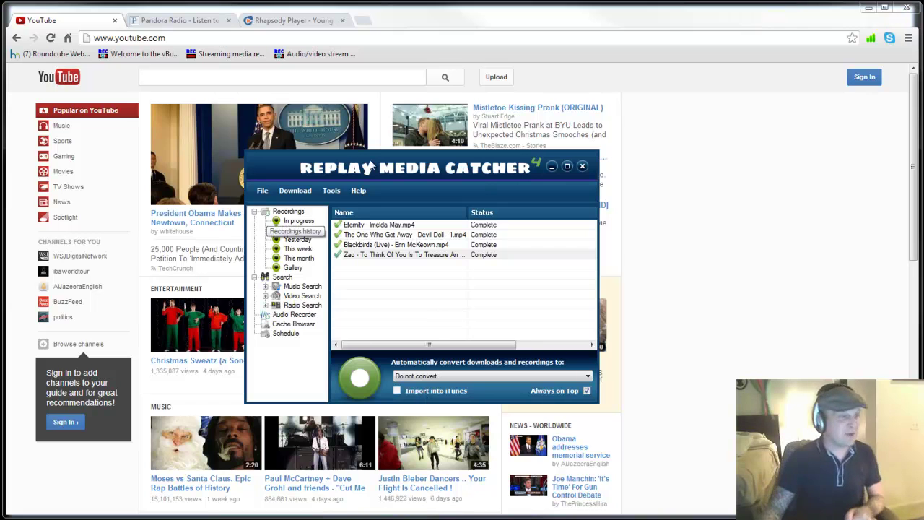
Step: Move the catcher window right, start recording, and scroll YouTube to the Pot Smasher video
drag(386, 170, 643, 157)
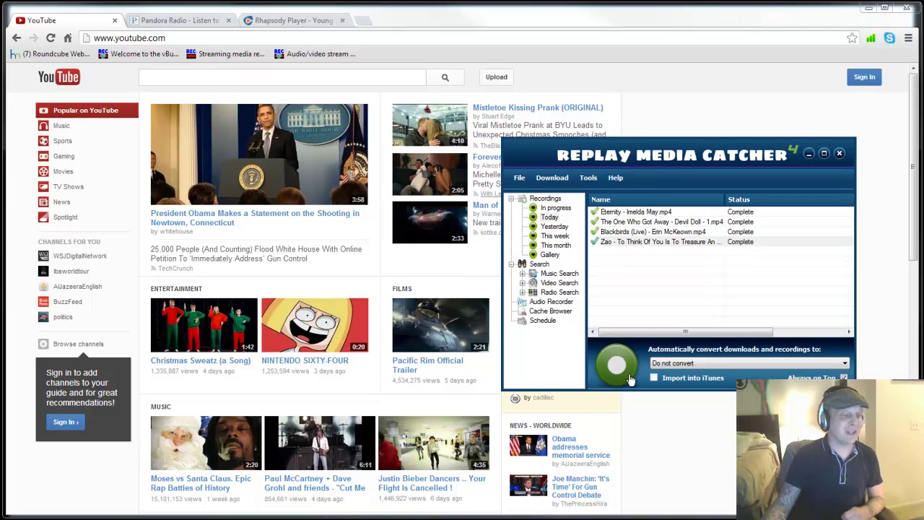
click(619, 364)
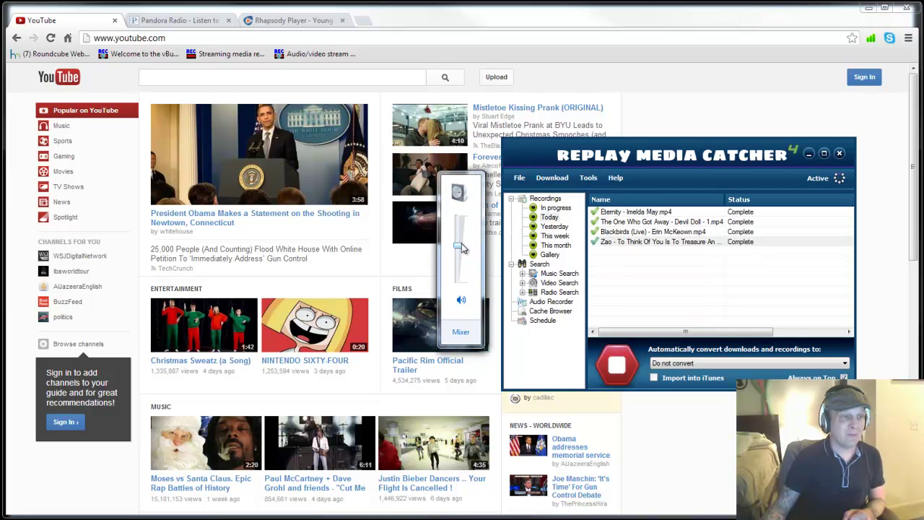
click(713, 419)
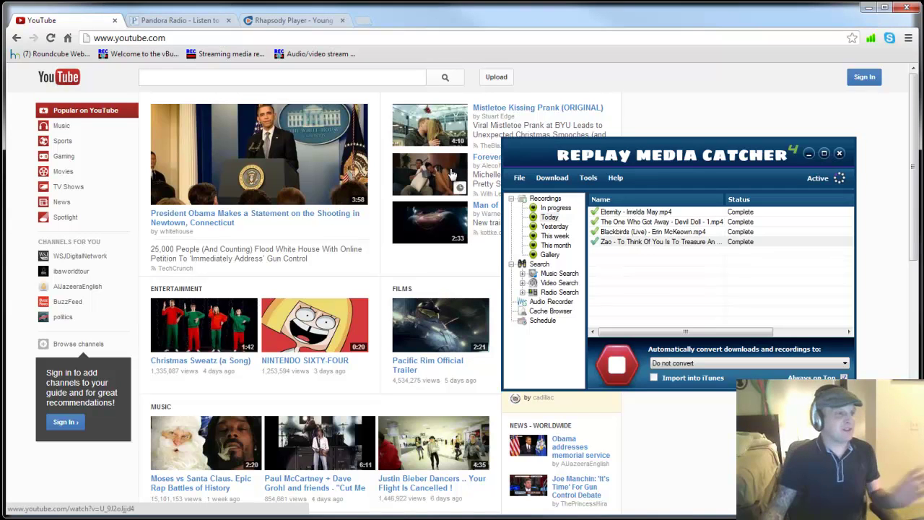
scroll(908, 120, down, 1)
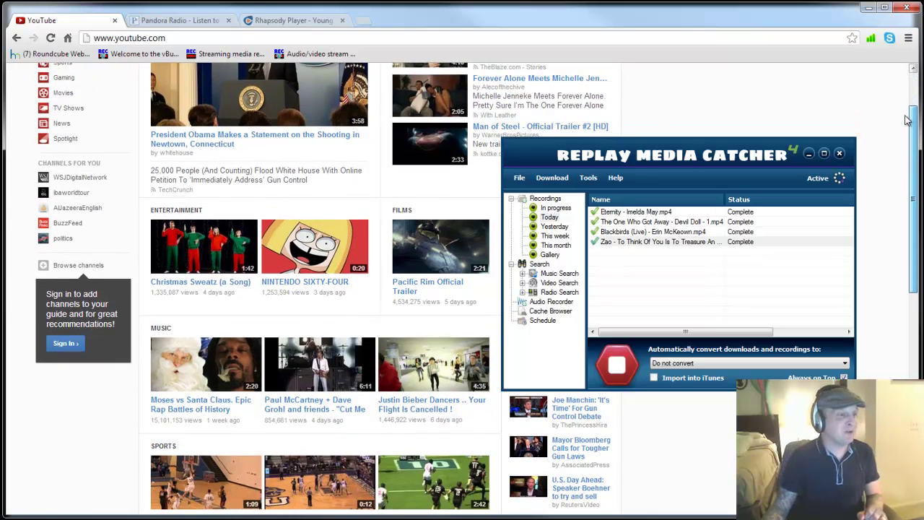
drag(908, 119, 898, 277)
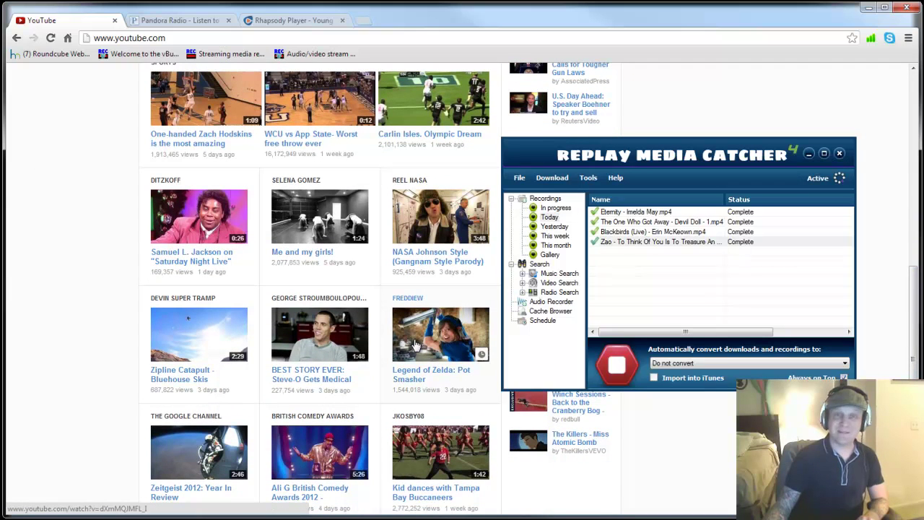
Step: Play the Legend of Zelda: Pot Smasher video briefly, then select its captured .flv row
click(415, 345)
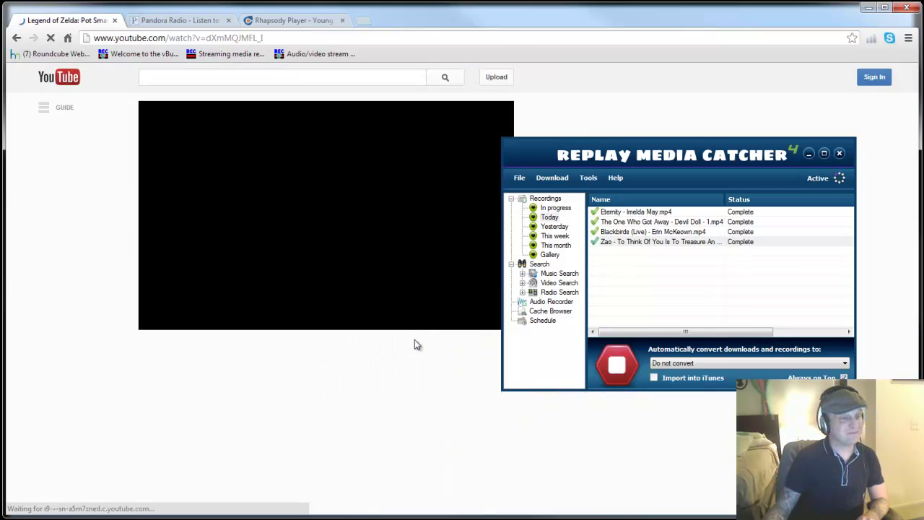
click(152, 324)
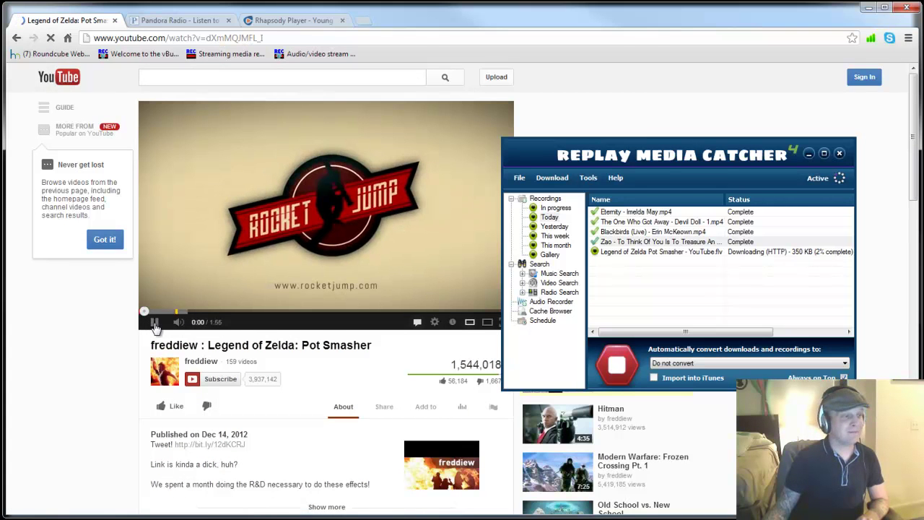
click(154, 324)
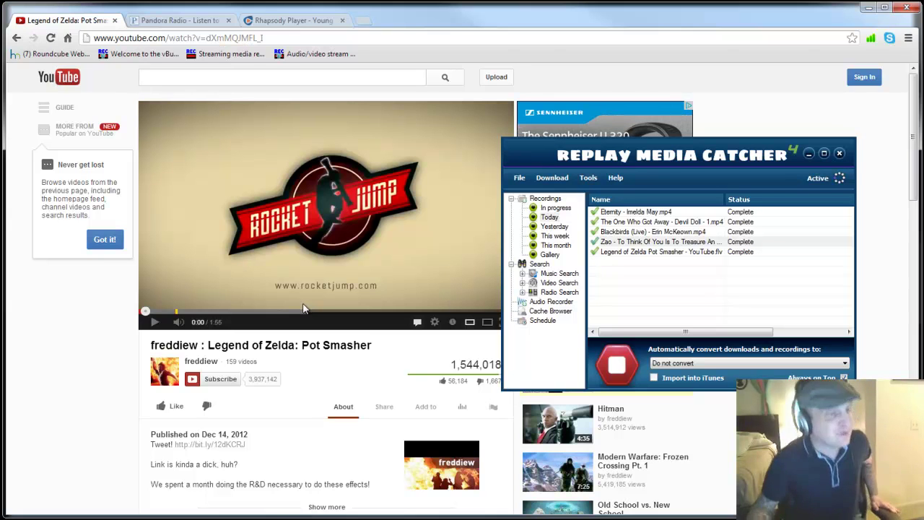
click(662, 253)
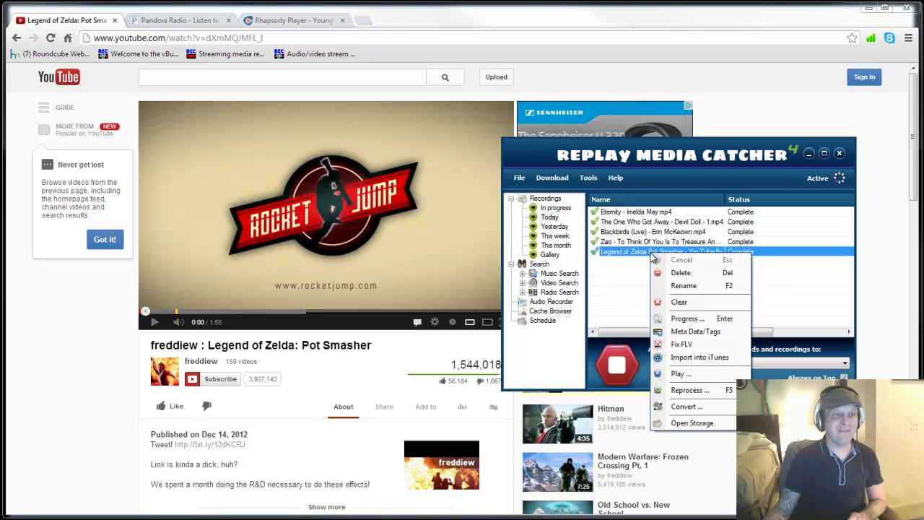
Step: Play the captured Pot Smasher .flv, enlarge the player, pause it, then close the player
right_click(652, 258)
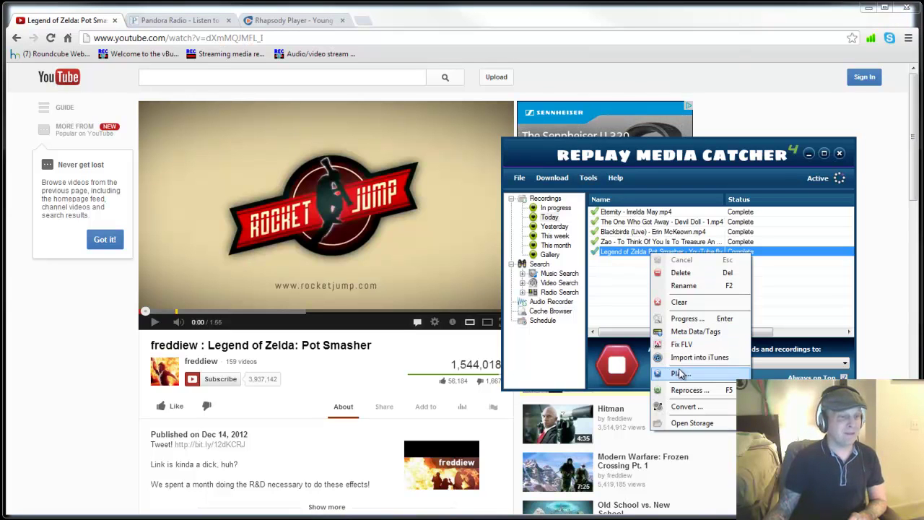
click(680, 373)
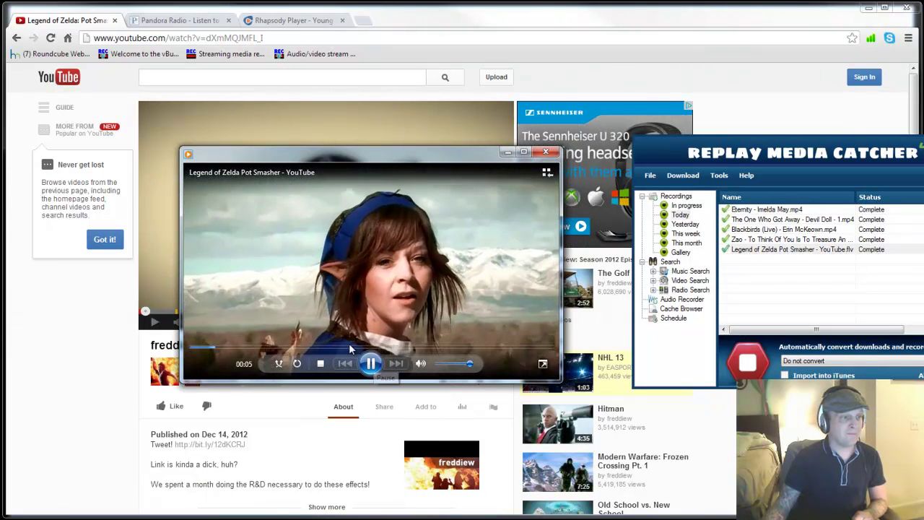
click(369, 364)
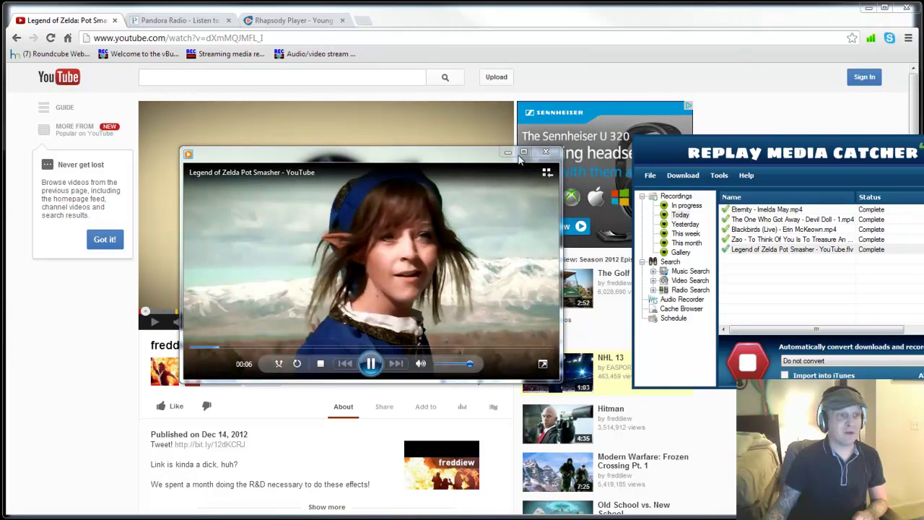
drag(181, 148, 10, 7)
click(286, 367)
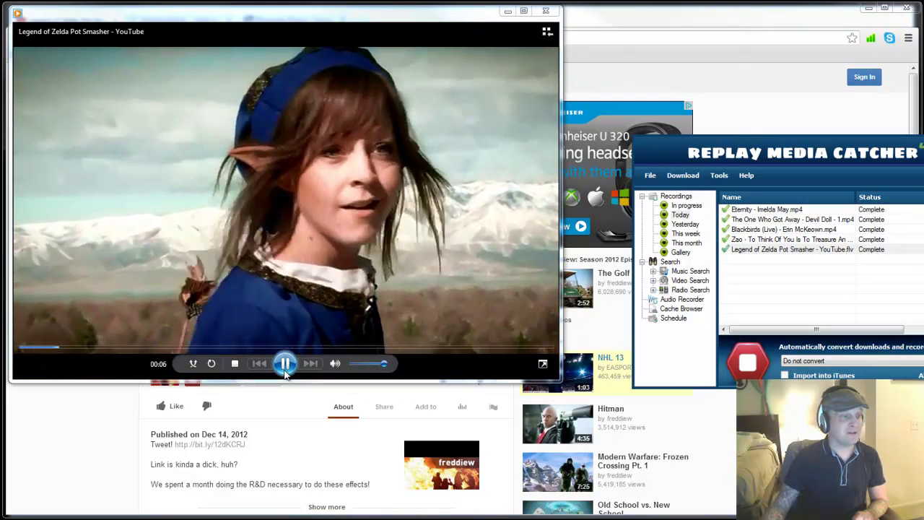
click(286, 367)
click(546, 11)
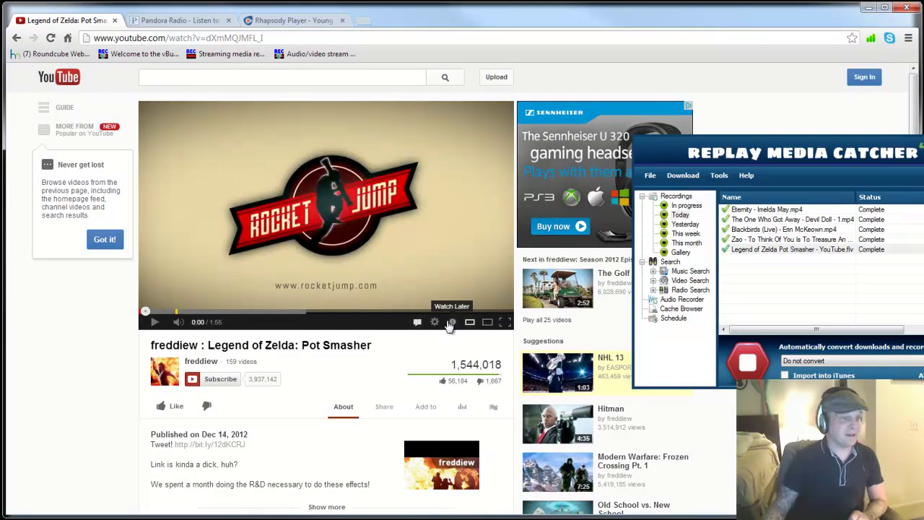
Step: Switch the YouTube video to 720p quality so a new stream is captured
click(435, 323)
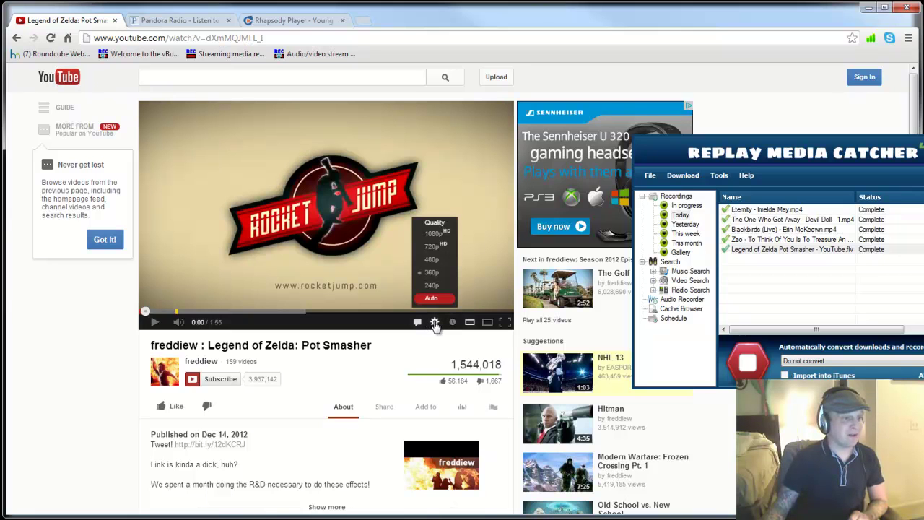
click(430, 246)
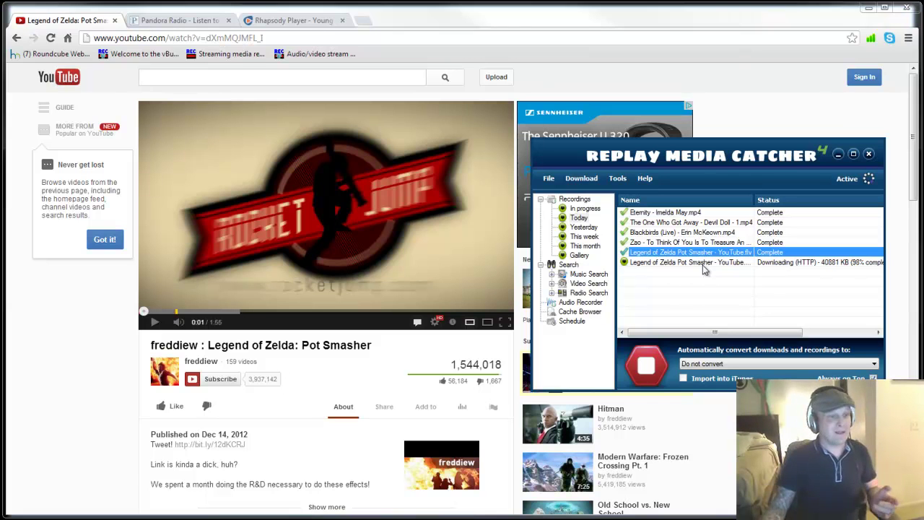
Step: Play the new 720p Pot Smasher capture in a smaller player window, pausing at 00:10
click(664, 265)
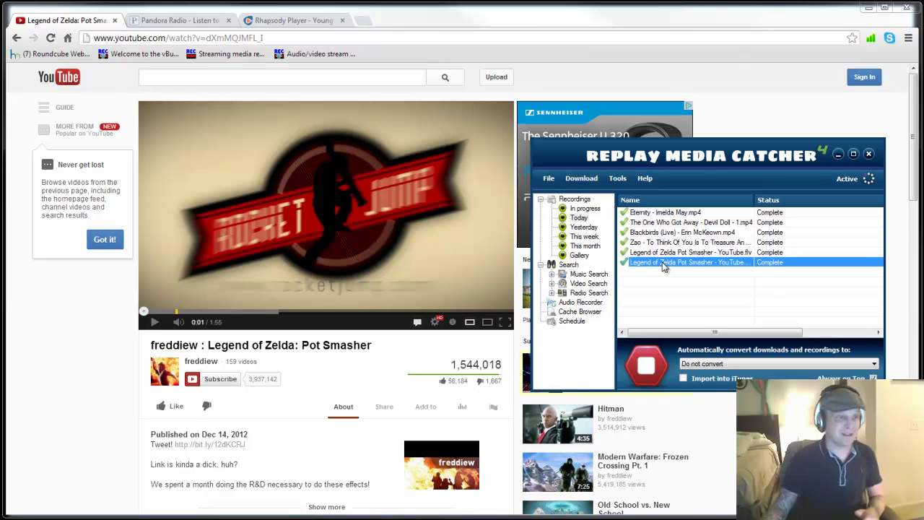
right_click(663, 265)
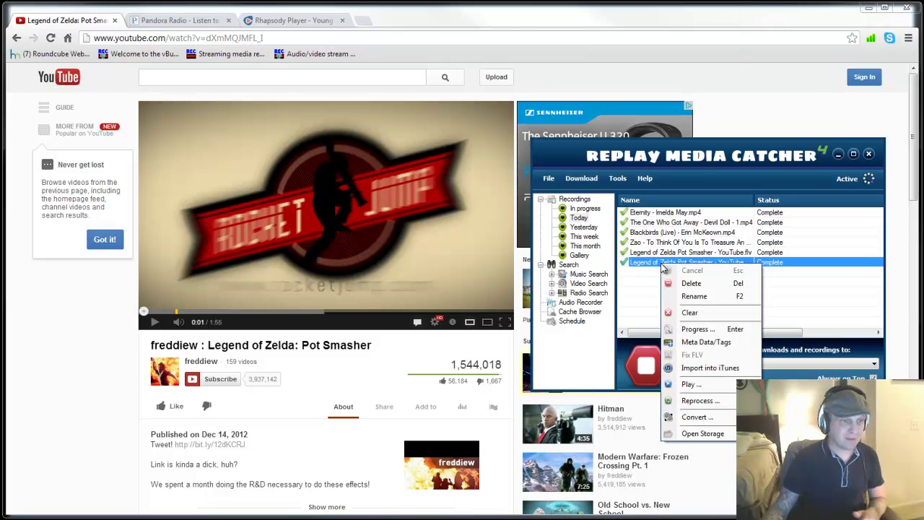
click(696, 384)
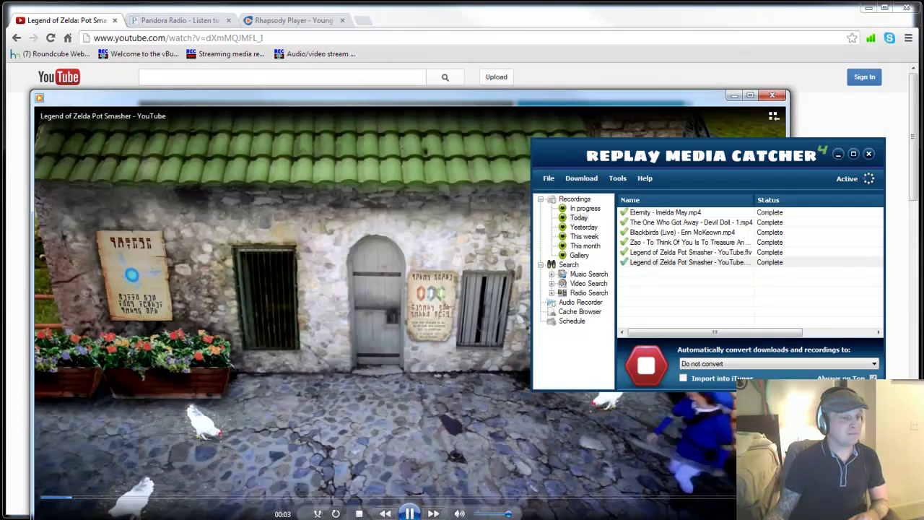
drag(790, 518, 525, 457)
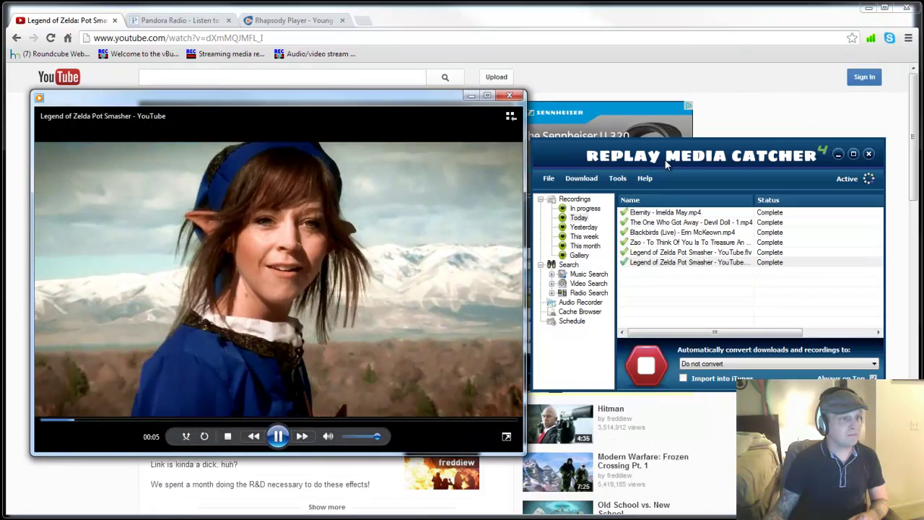
click(279, 442)
click(280, 442)
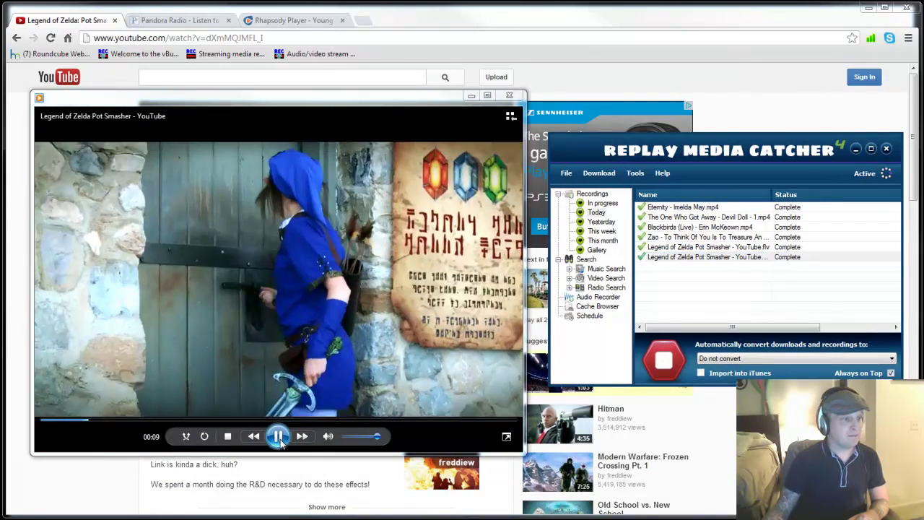
click(280, 442)
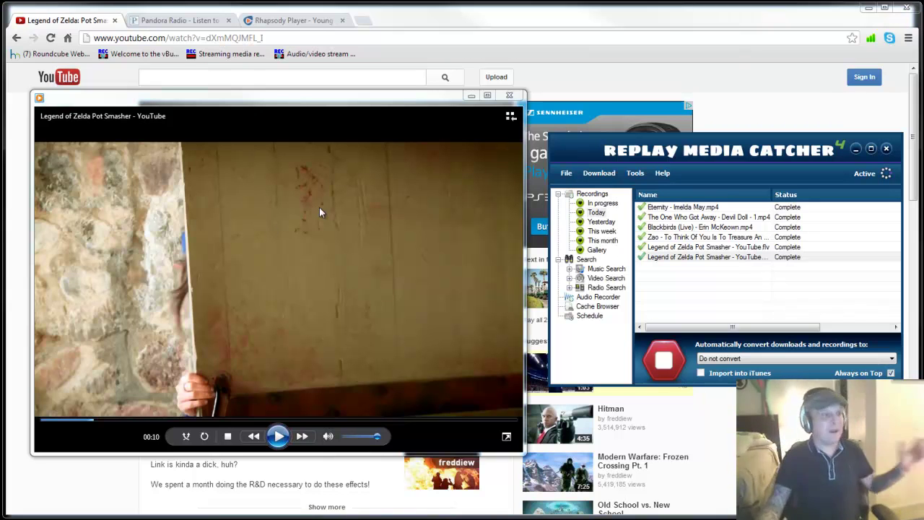
Step: Close the media player and search YouTube for 'bruno mars lighters'
click(510, 115)
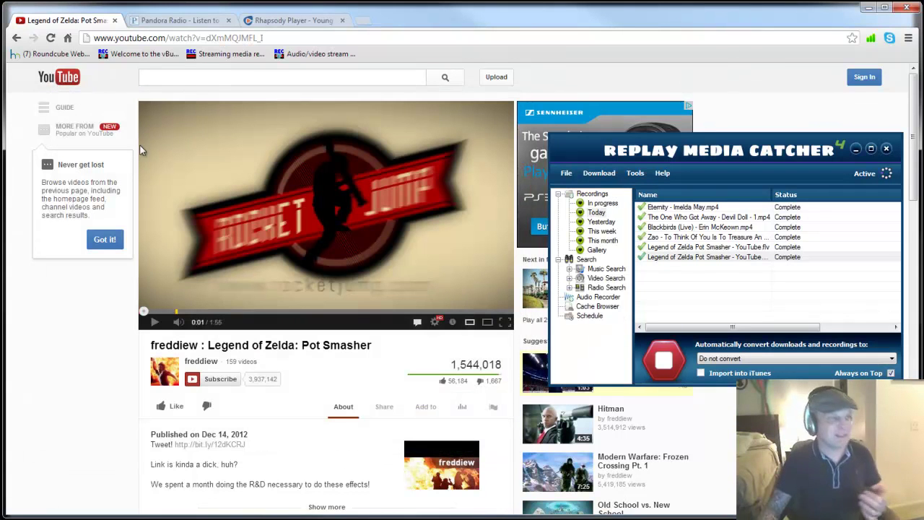
click(200, 77)
text(bruno)
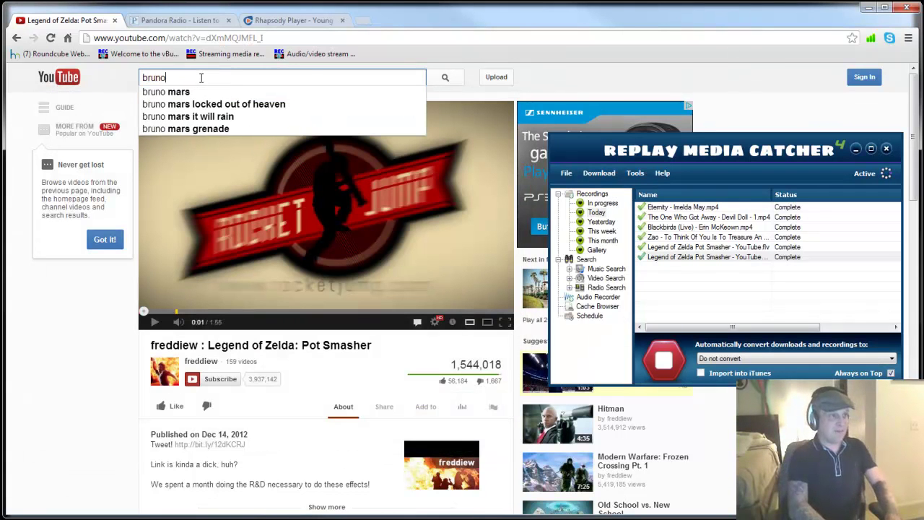
text( mars lighters)
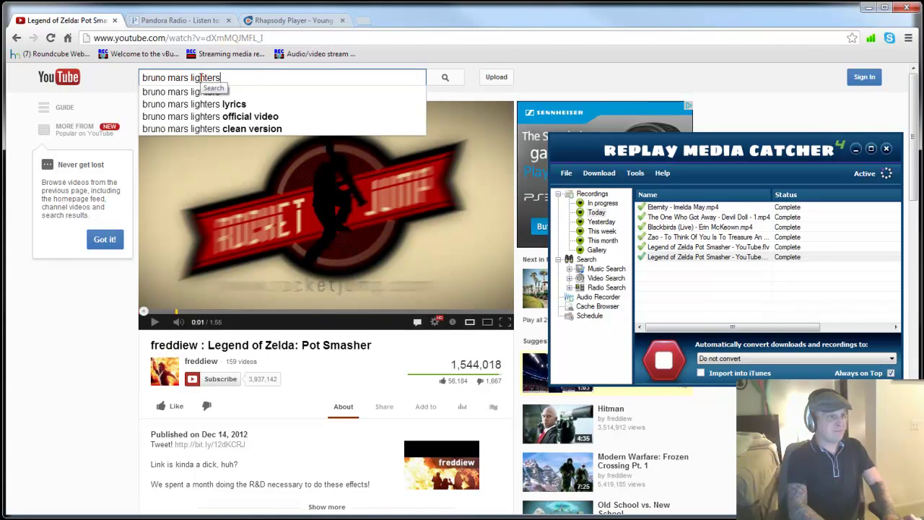
key(Return)
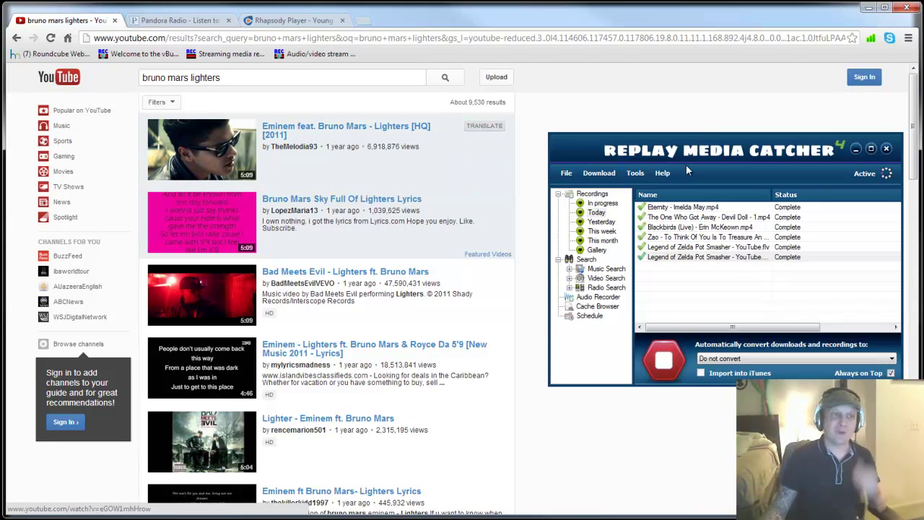
Step: Set automatic conversion to MP3 High Quality and move the catcher window right
drag(722, 150, 635, 149)
click(621, 257)
click(652, 360)
drag(807, 163, 800, 270)
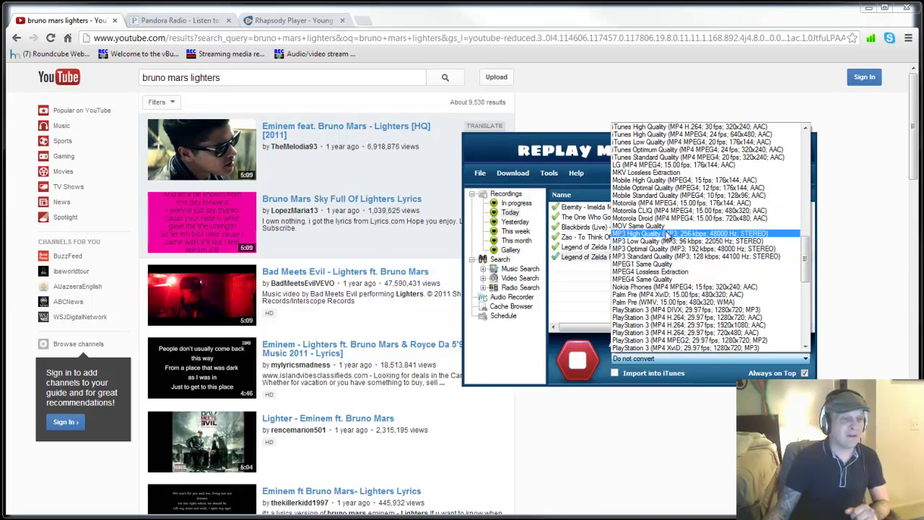
click(667, 235)
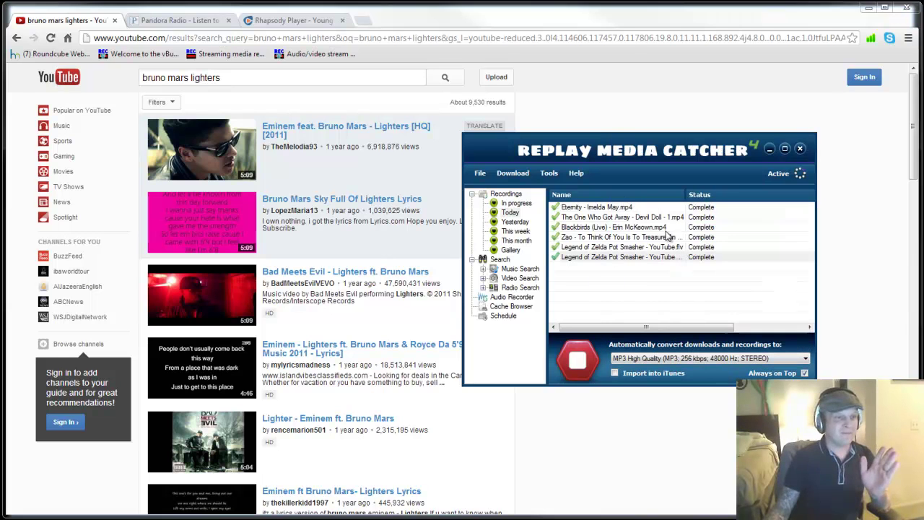
drag(628, 148, 714, 147)
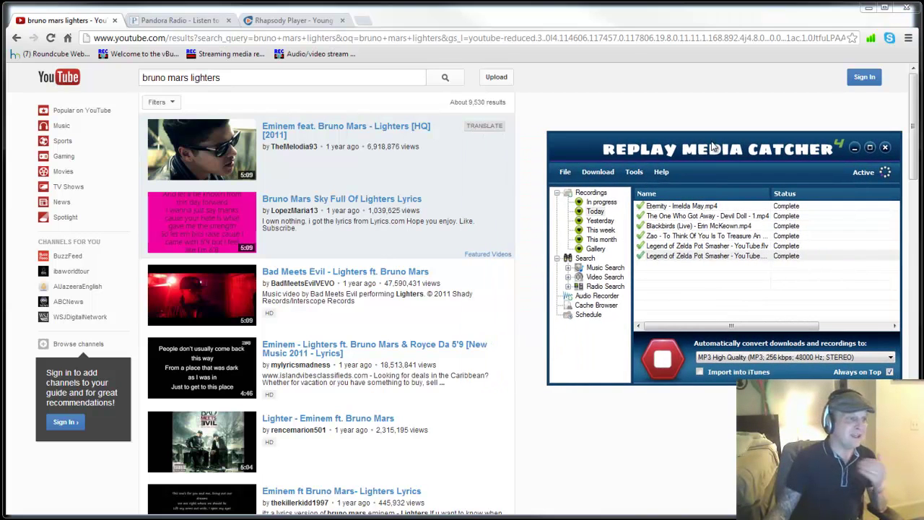
Step: Play the Eminem feat. Bruno Mars Lighters video past the ad, then select its MP3 entry
click(375, 130)
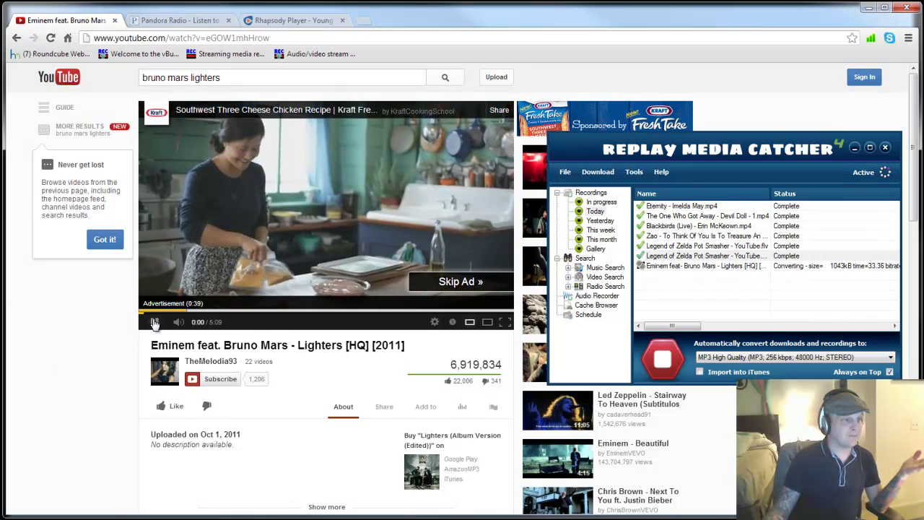
click(423, 279)
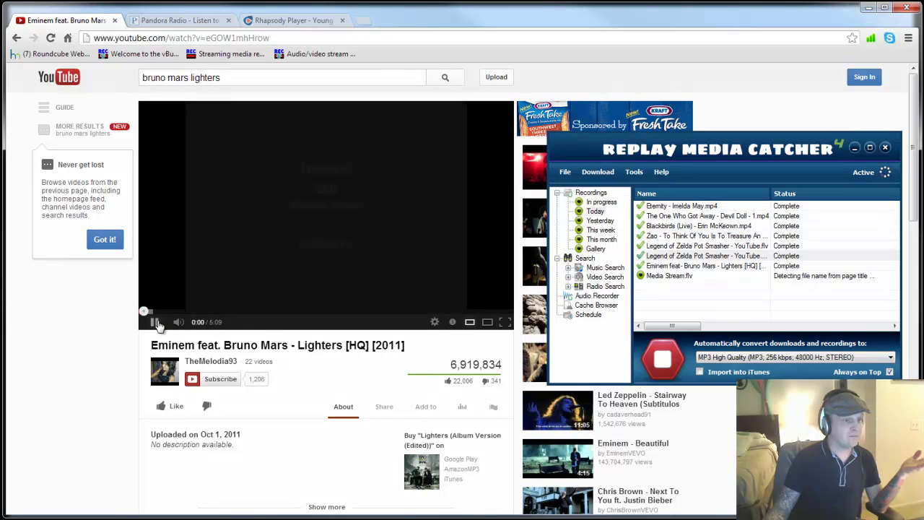
click(158, 324)
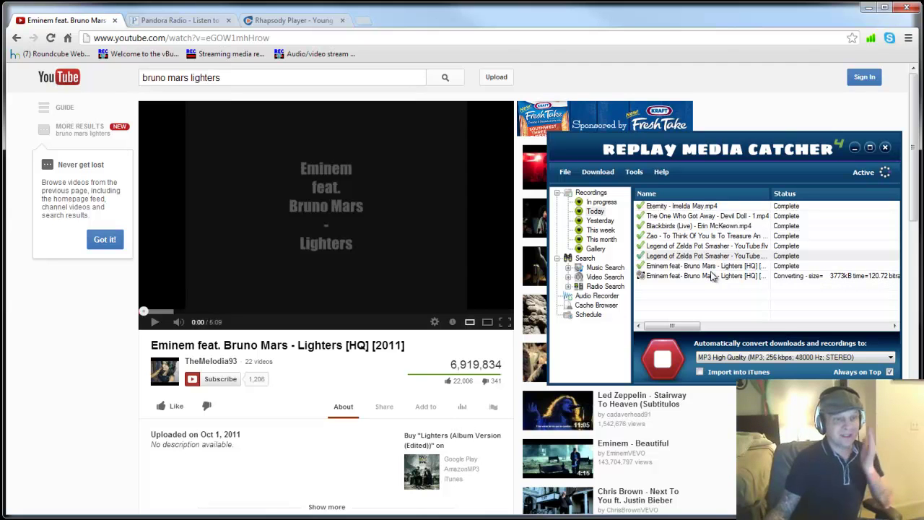
drag(772, 194, 832, 194)
drag(779, 155, 733, 155)
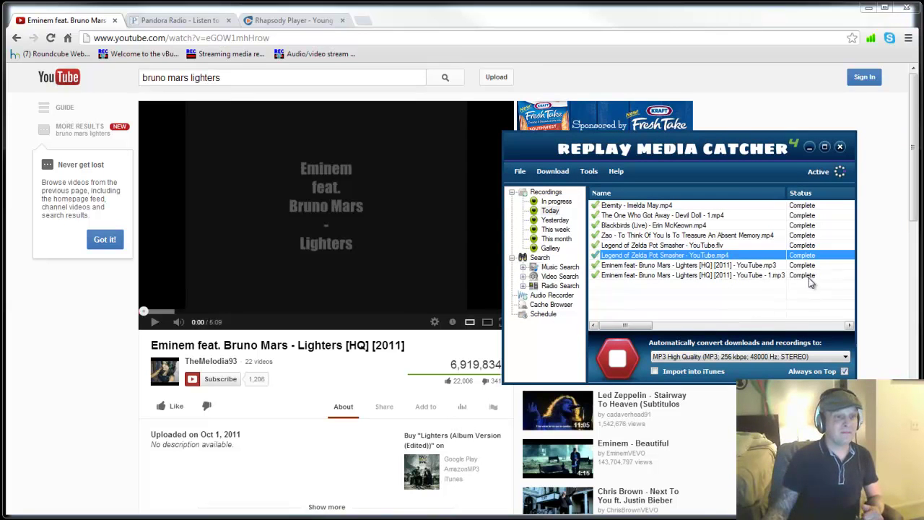
click(690, 267)
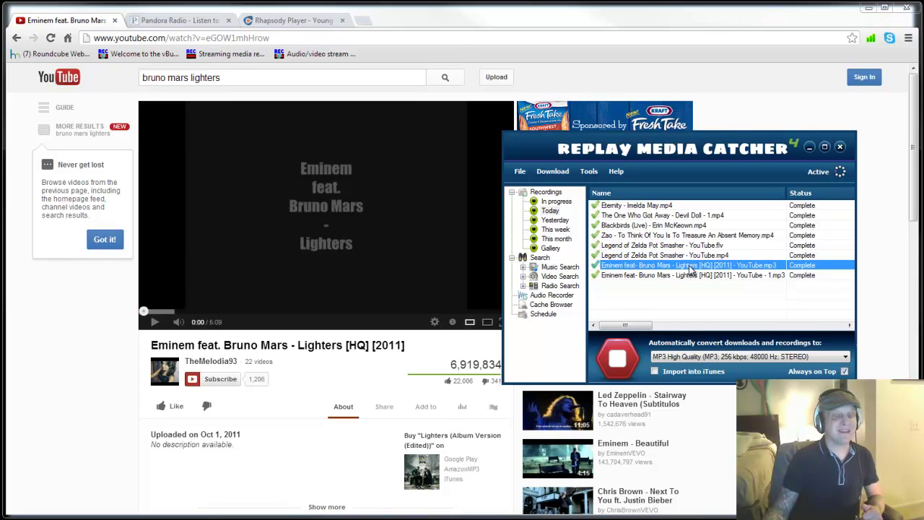
Step: Play the captured Eminem Lighters MP3 to check it, then close the player
right_click(691, 269)
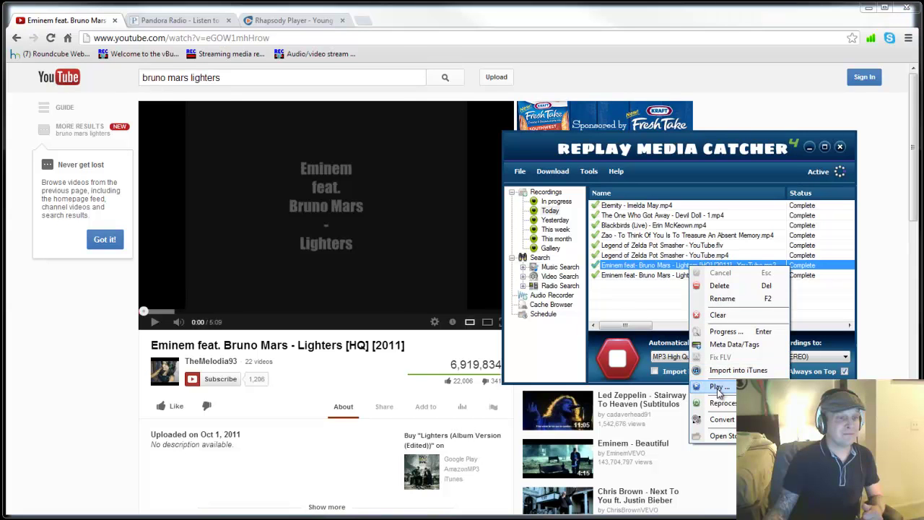
click(719, 388)
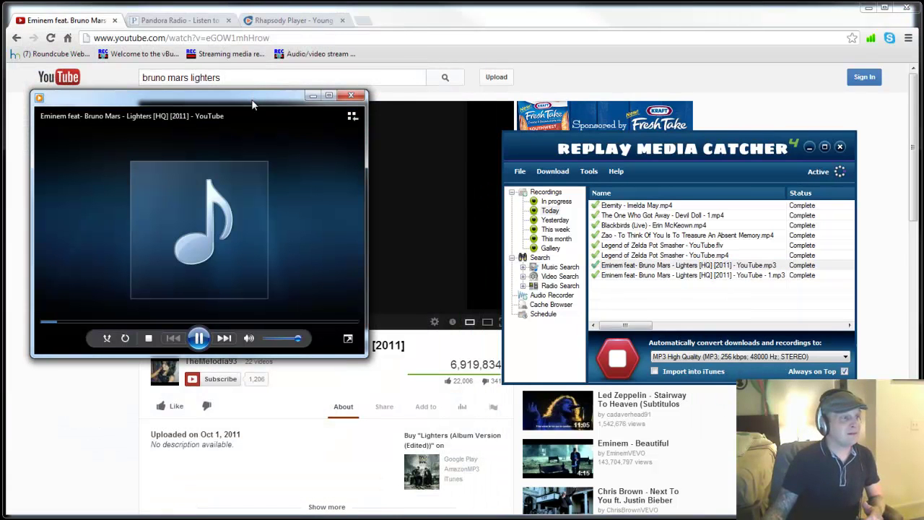
click(351, 97)
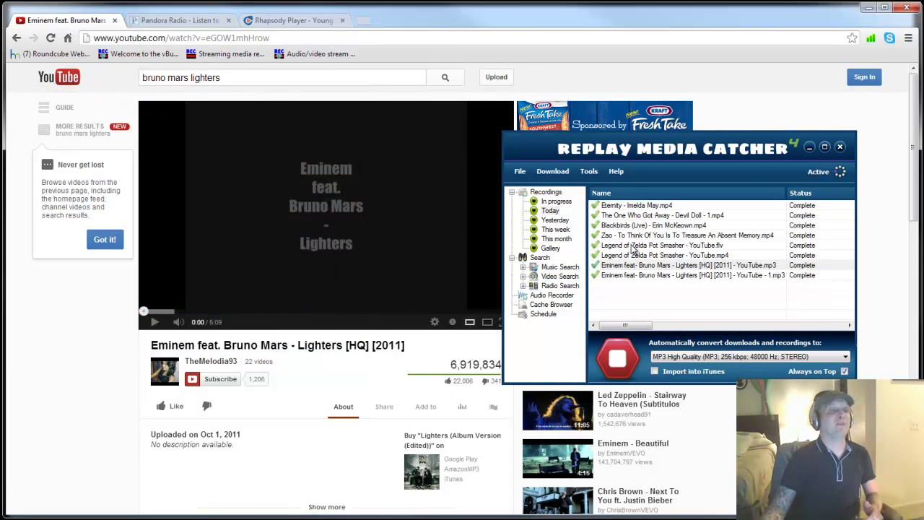
Step: Delete the duplicate Eminem Lighters entry and its files, confirming with Yes
click(645, 267)
right_click(645, 266)
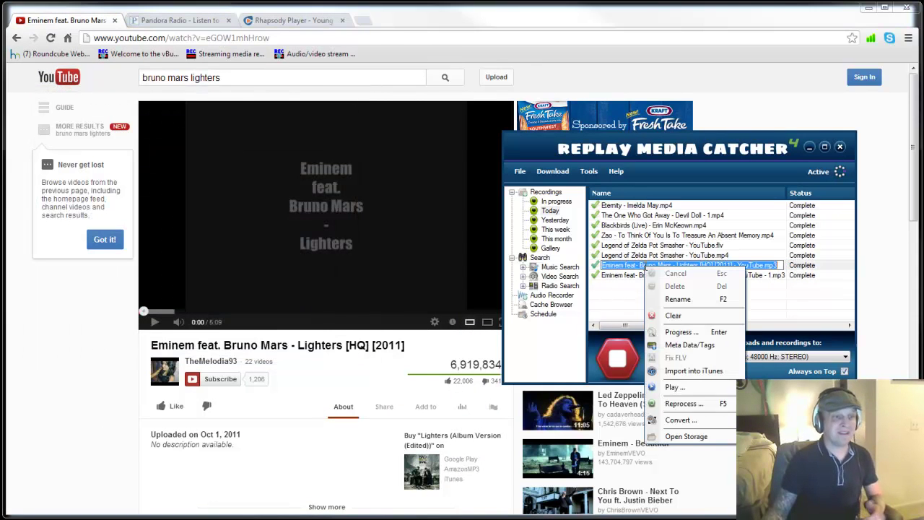
click(661, 284)
key(Escape)
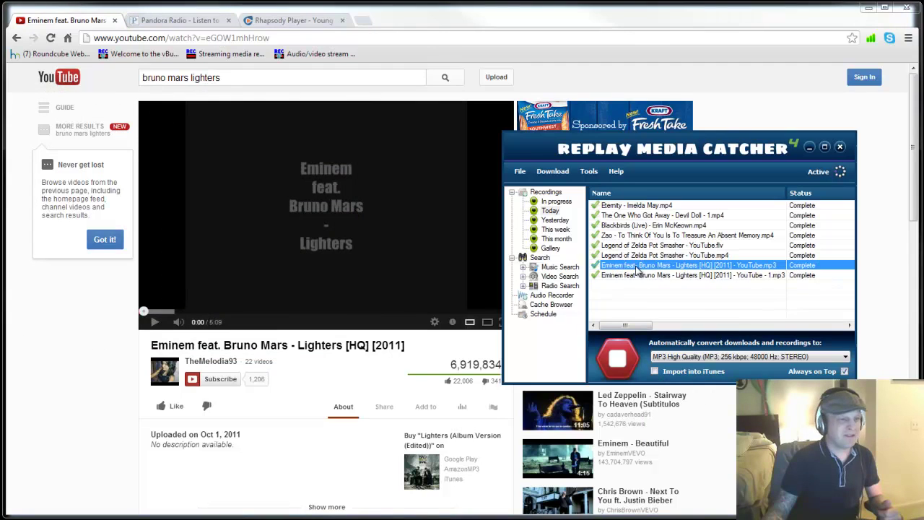
right_click(639, 268)
click(665, 286)
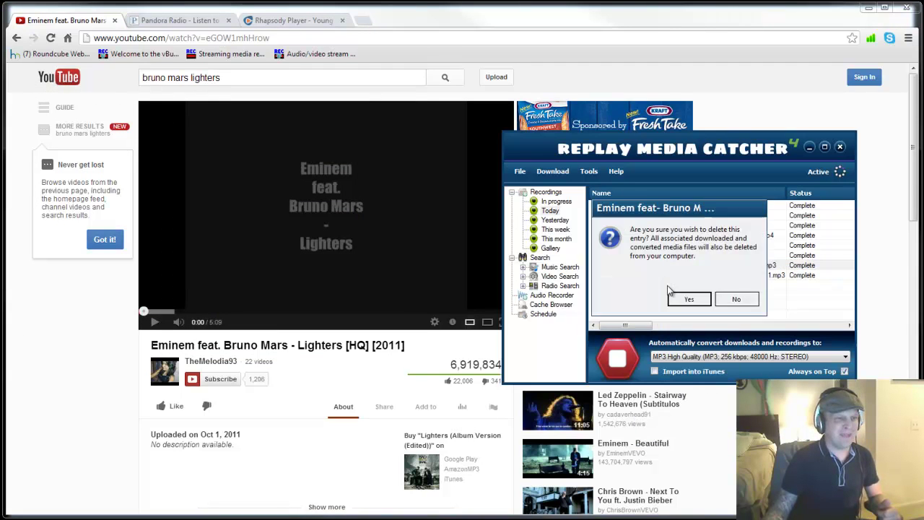
click(680, 298)
Step: Play the remaining Eminem Lighters MP3, jump partway into the song, and pause
right_click(674, 266)
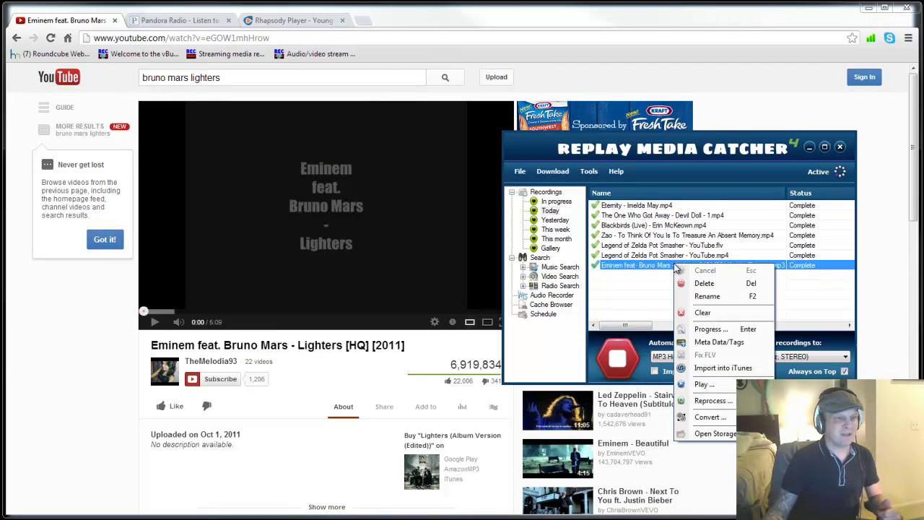
click(709, 383)
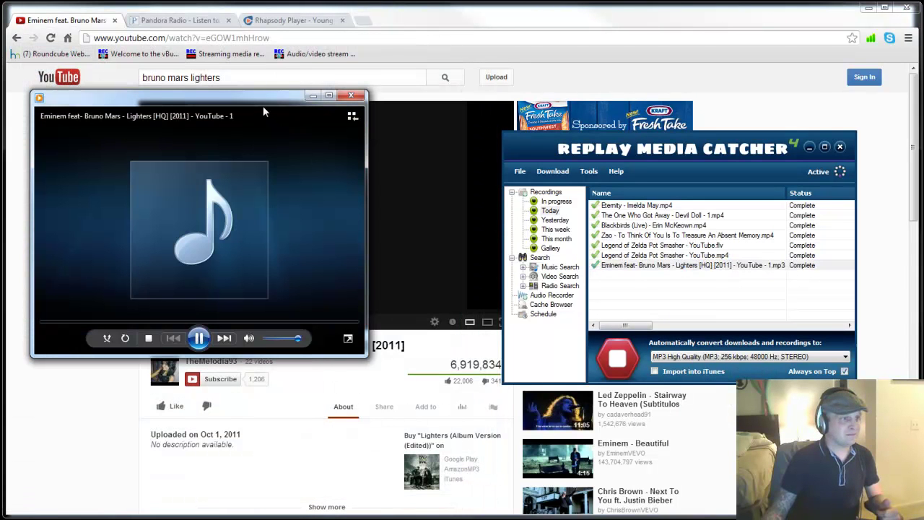
drag(263, 105, 345, 126)
click(242, 345)
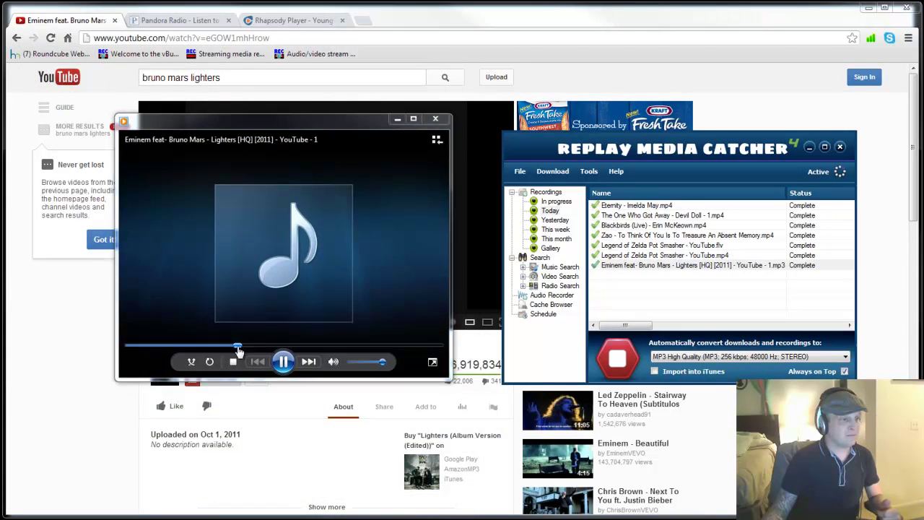
click(284, 362)
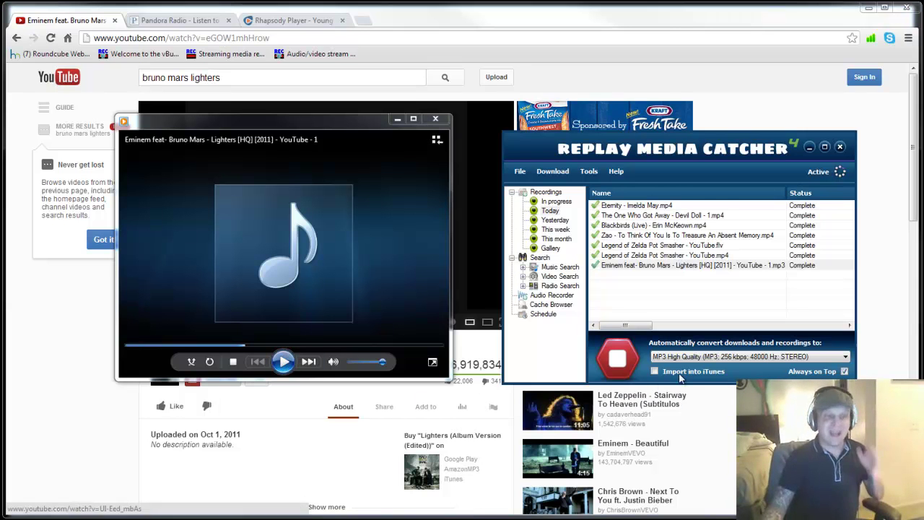
Step: Set automatic conversion back to Do not convert and close Windows Media Player
click(696, 357)
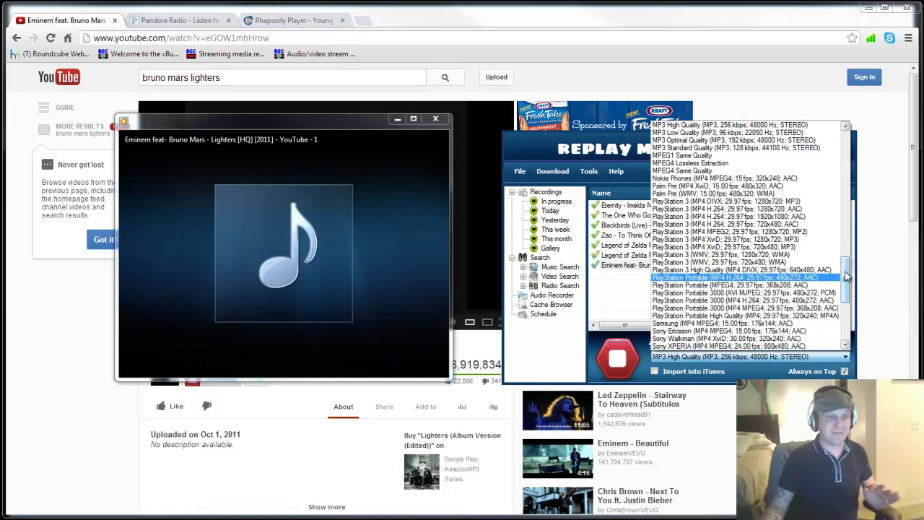
scroll(846, 280, up, 2)
scroll(847, 280, down, 2)
drag(846, 278, 846, 148)
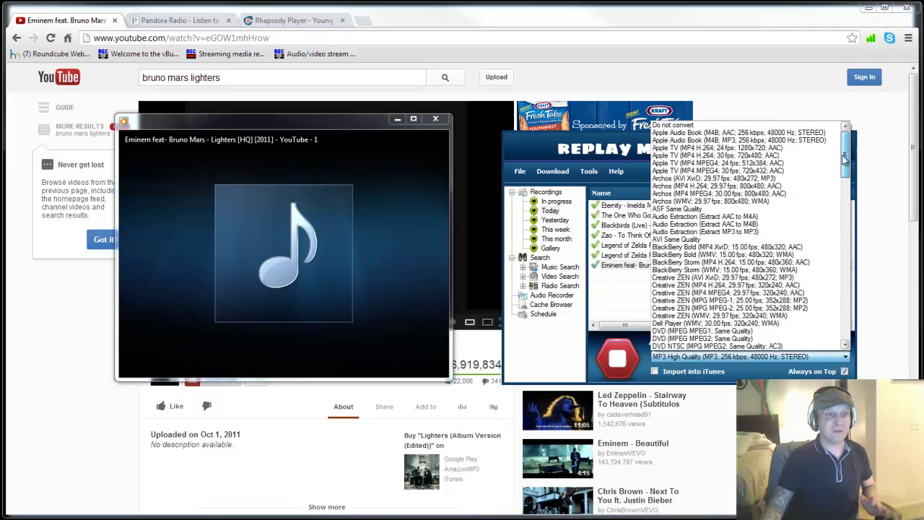
click(702, 126)
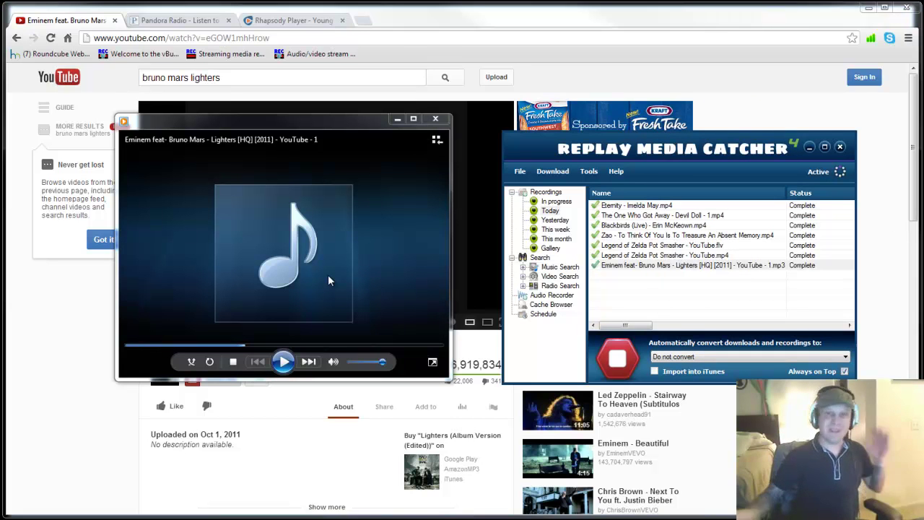
click(436, 119)
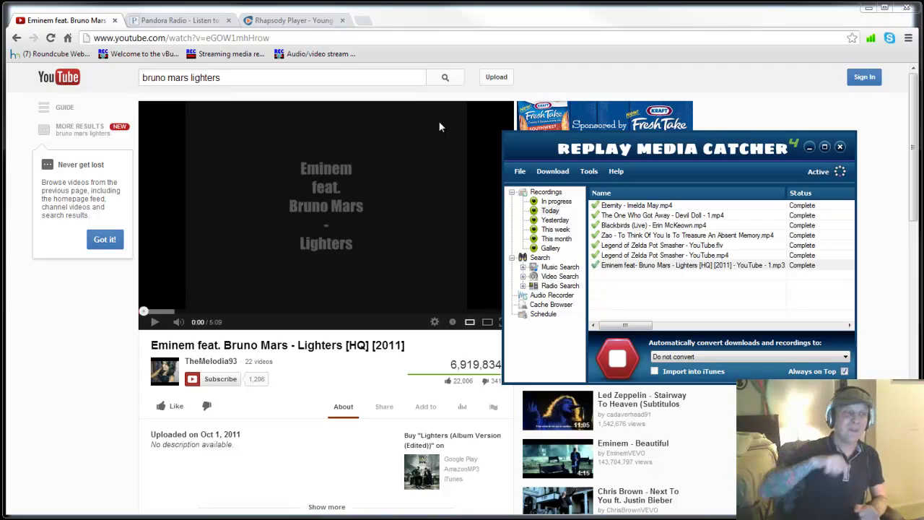
Step: Open applian.com/download-videos/ in a new Chrome tab
key(ctrl+t)
text(app)
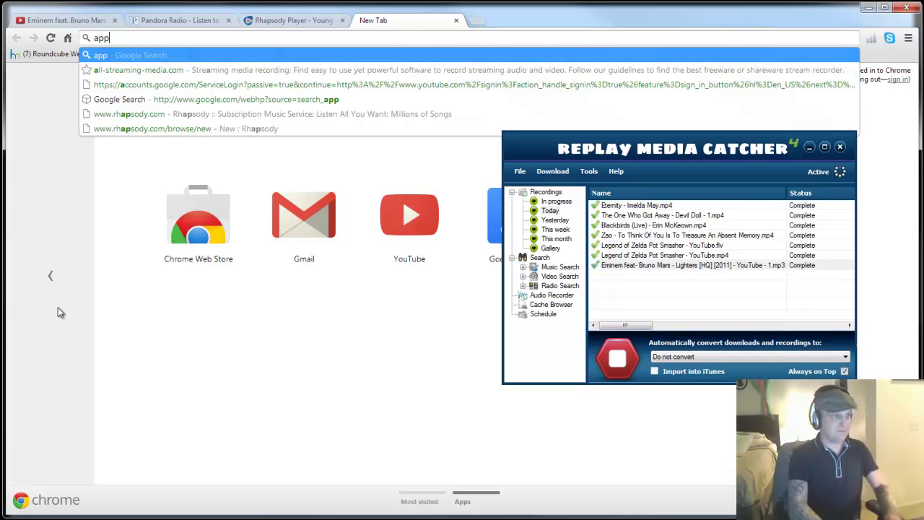
text(lian.com/downloa)
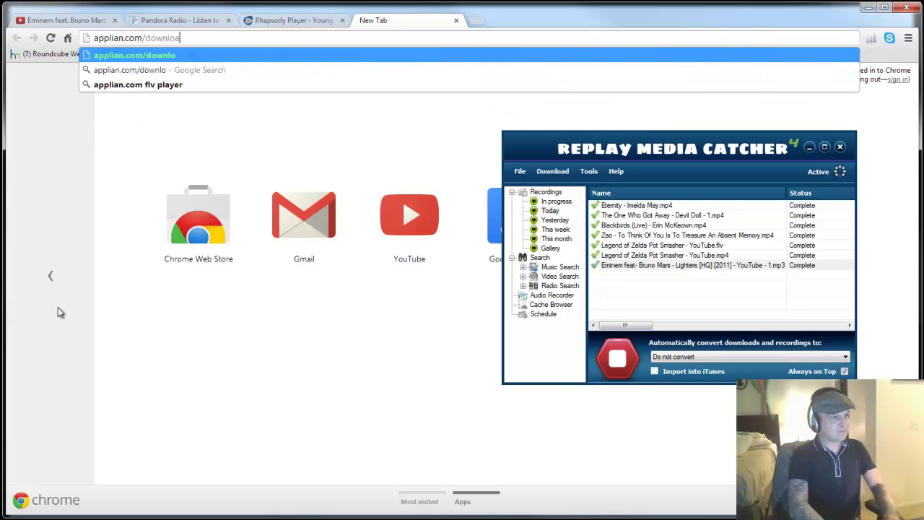
text(d-videos/)
key(Return)
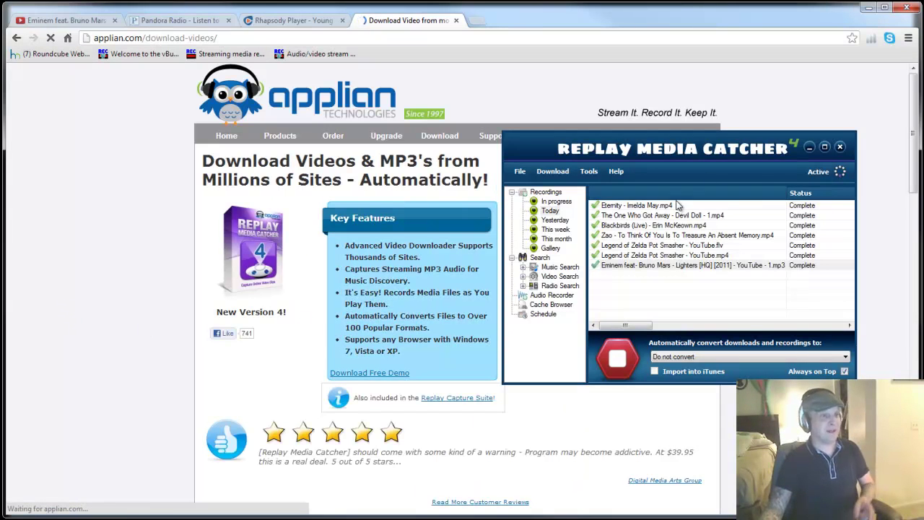
Step: Start the Replay Media Catcher 4.4.5 free-trial download, then pause RCATSetup.exe
click(810, 148)
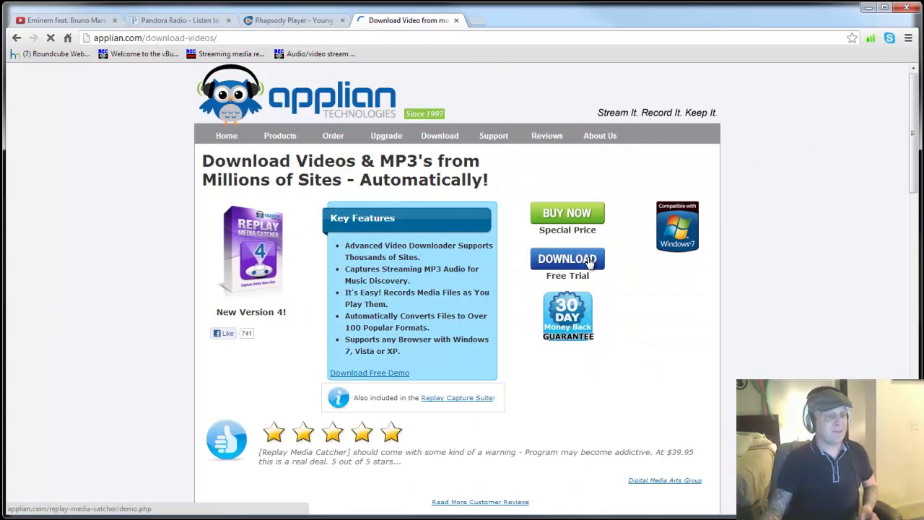
click(816, 259)
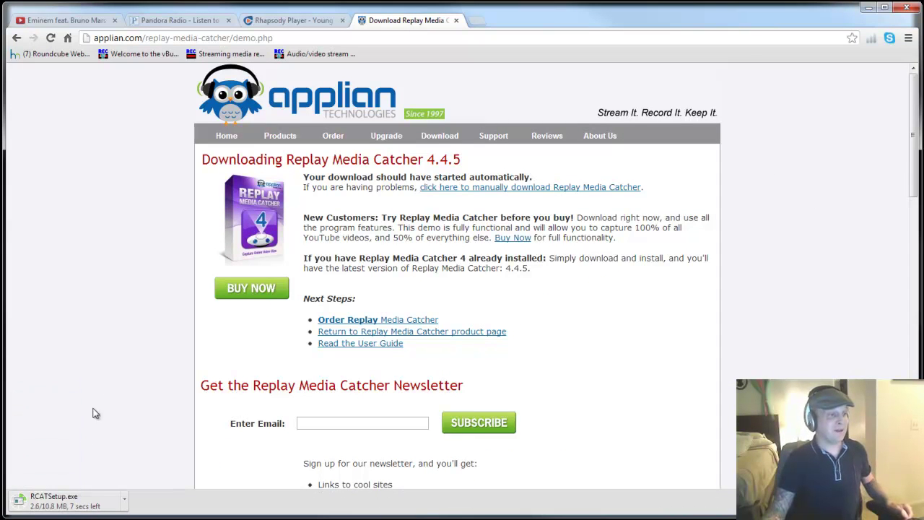
right_click(76, 499)
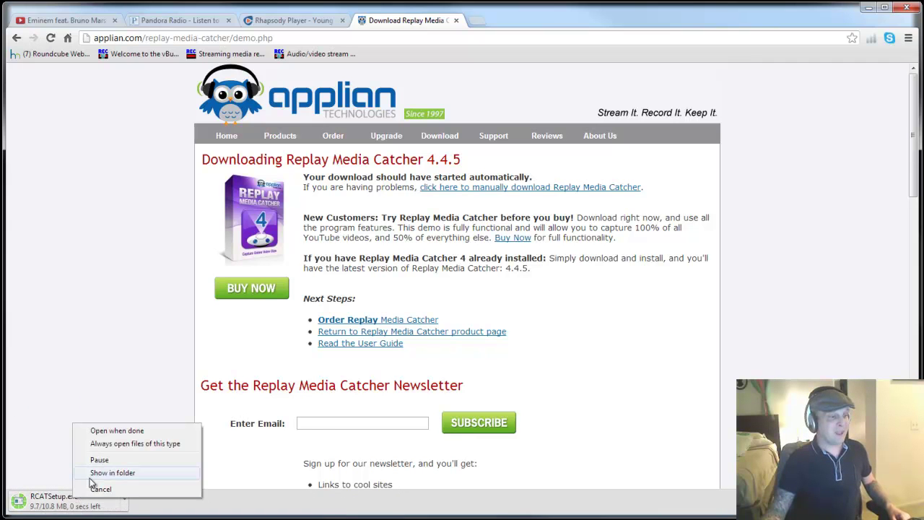
click(101, 460)
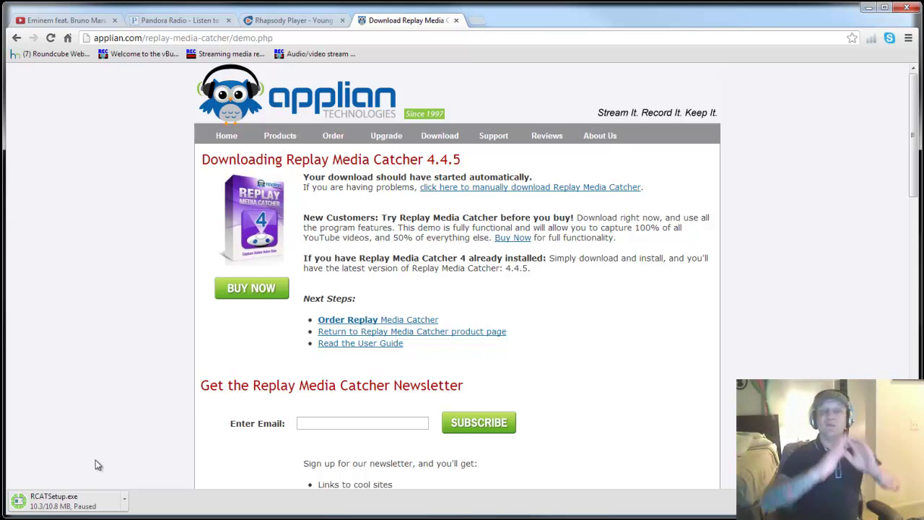
Step: Close the Applian tab, return to Pandora's home page, and review the Eternity and Zao captures
click(456, 21)
click(169, 20)
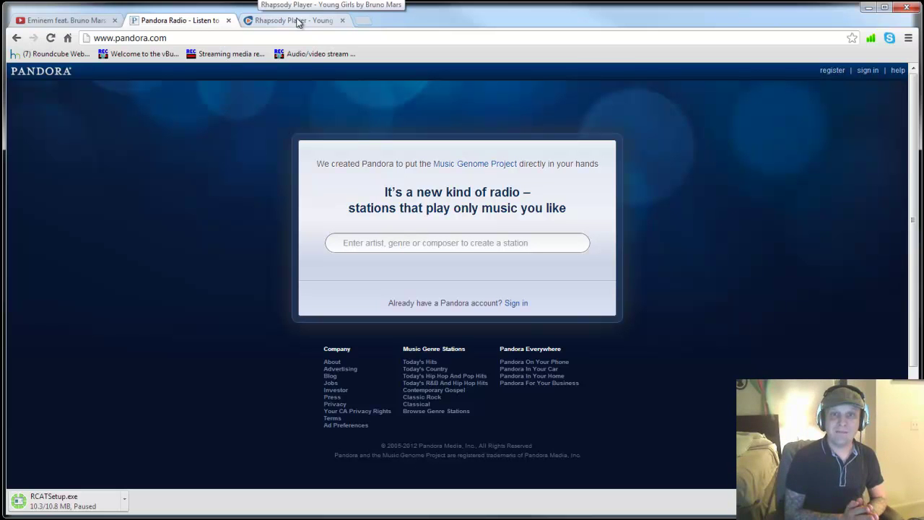
click(412, 243)
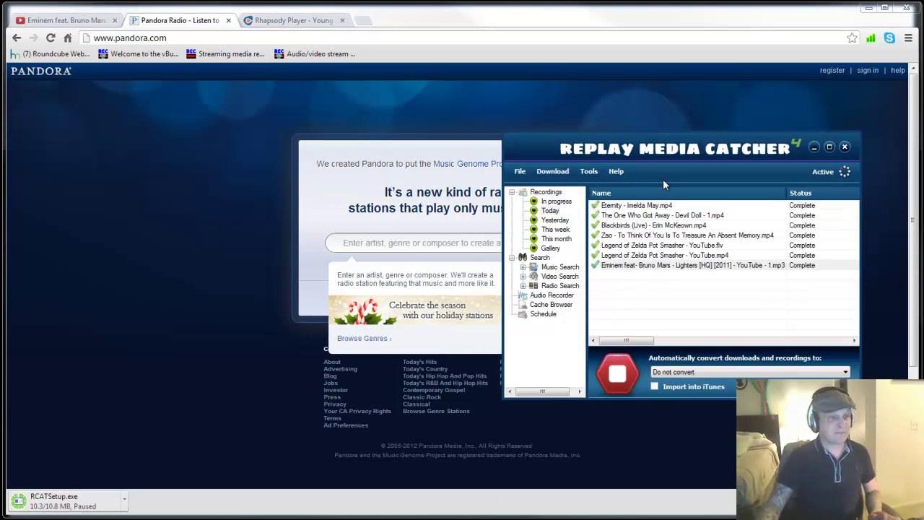
click(676, 233)
click(677, 261)
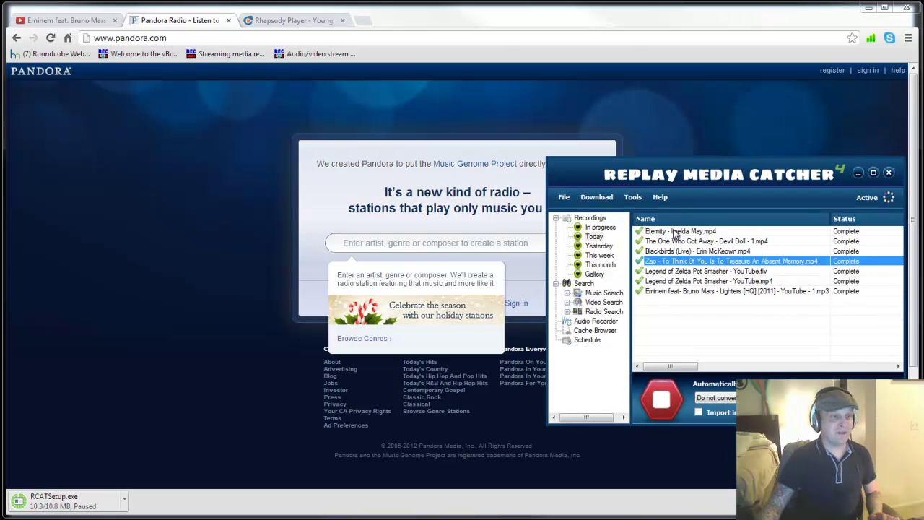
click(676, 231)
Step: Create a Pandora station by searching 'black' and picking The Black Keys
click(467, 240)
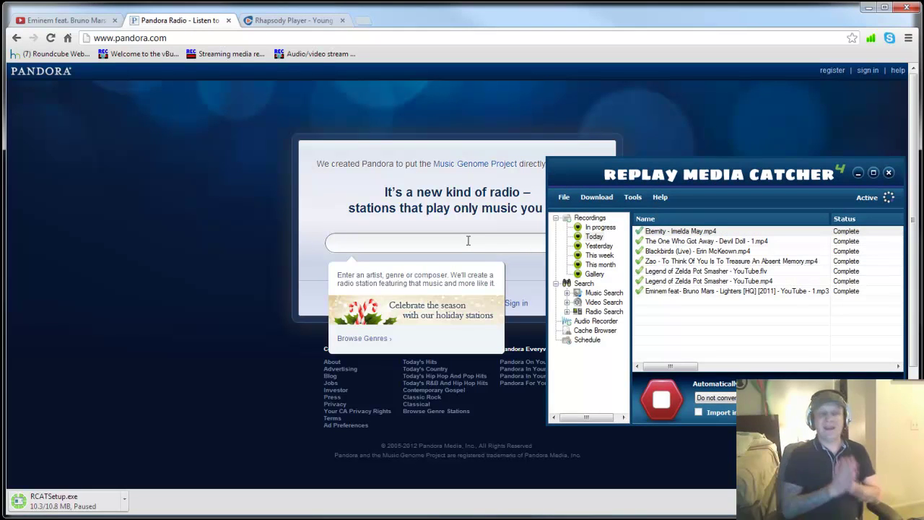
text(black)
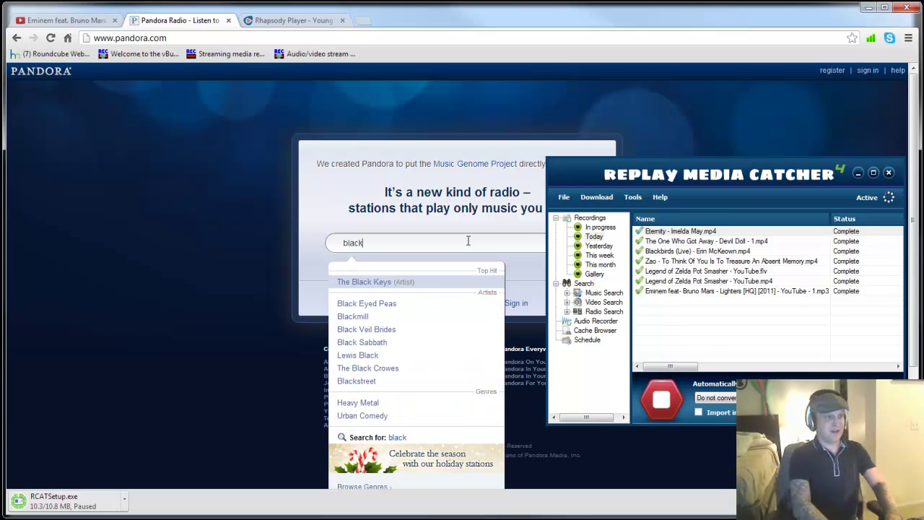
click(376, 282)
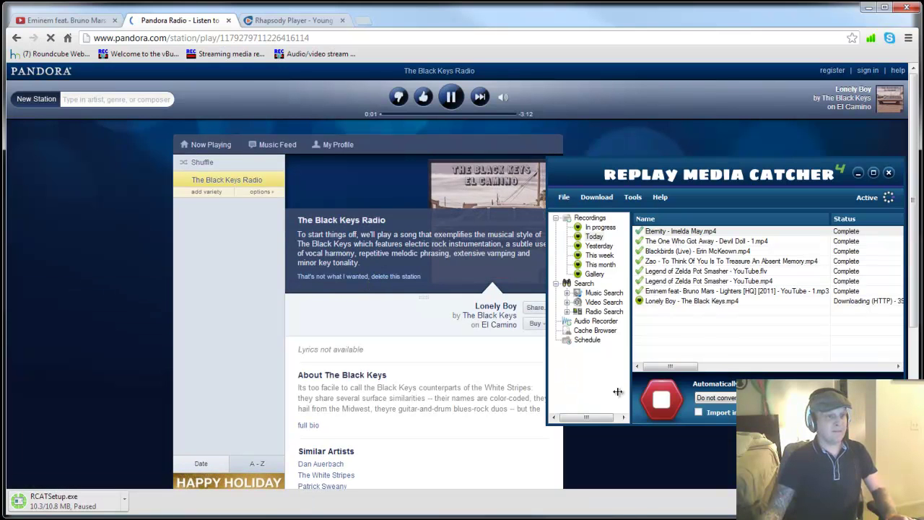
Step: Pause and resume Lonely Boy while moving the capture window aside
click(461, 105)
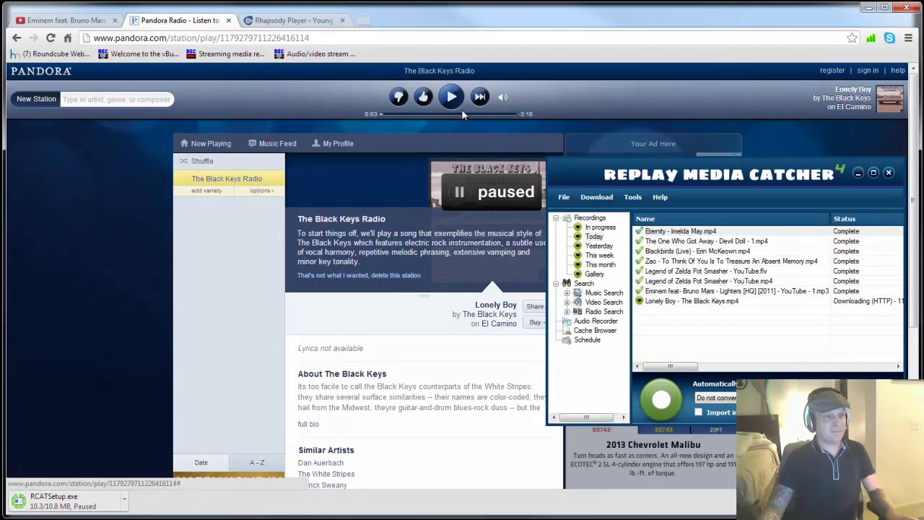
drag(747, 179, 612, 185)
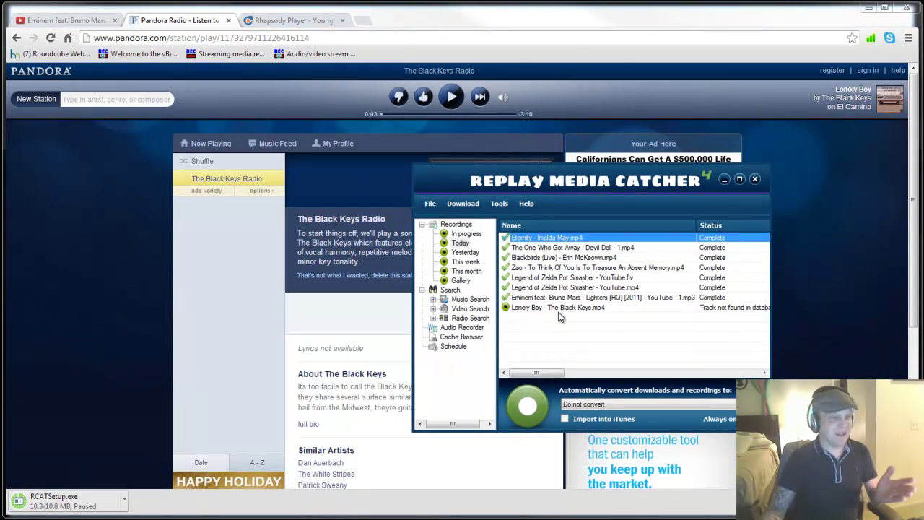
drag(570, 187, 680, 210)
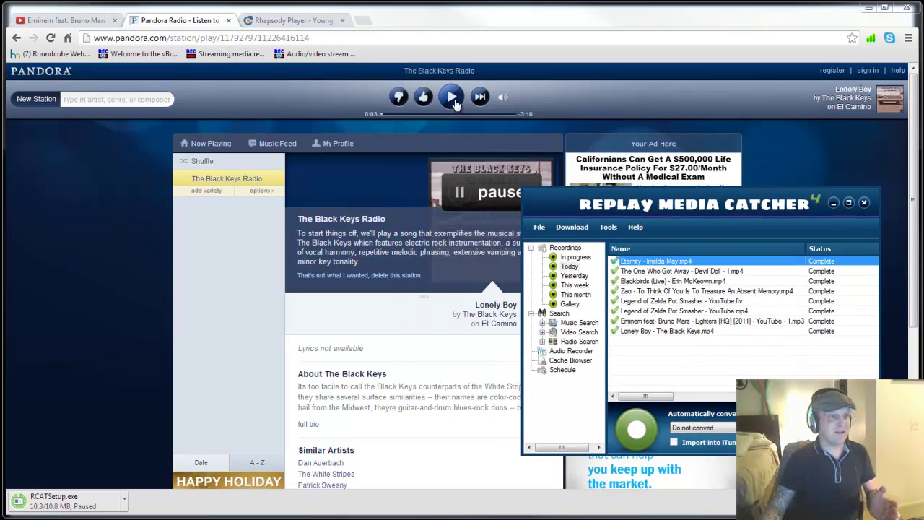
click(480, 97)
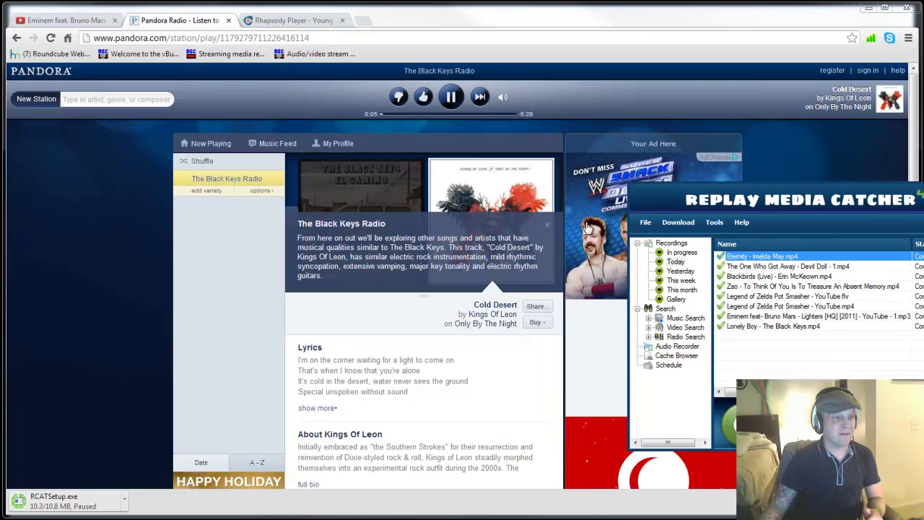
drag(719, 200, 632, 205)
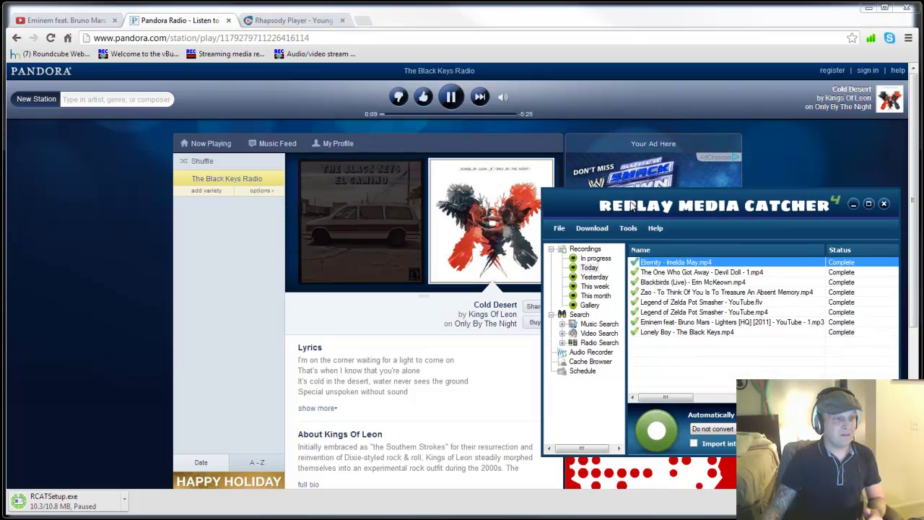
Step: Skip songs with audio capturing switched on, stopping capture once Whole Lotta Love plays
click(481, 98)
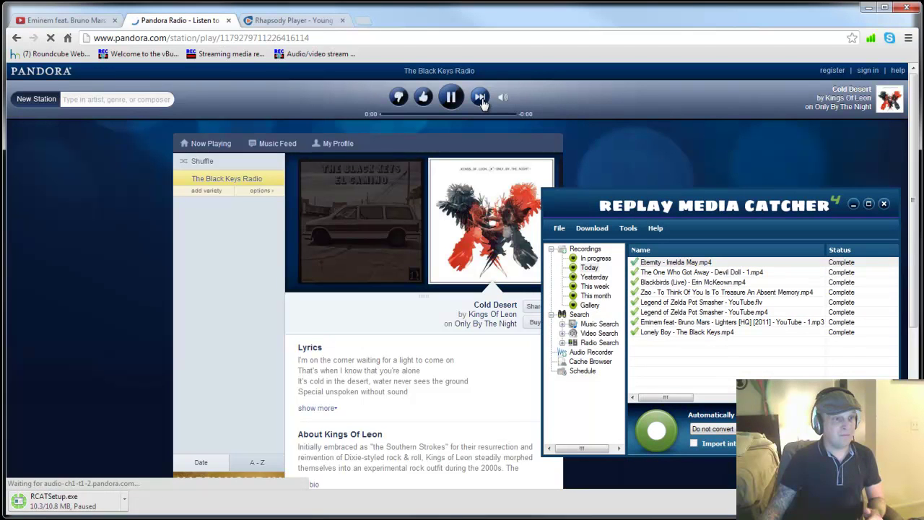
click(665, 427)
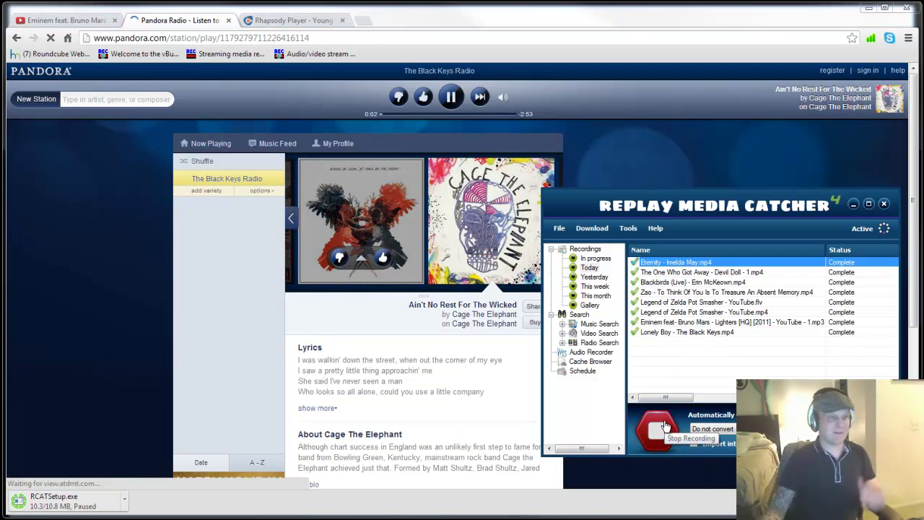
click(484, 103)
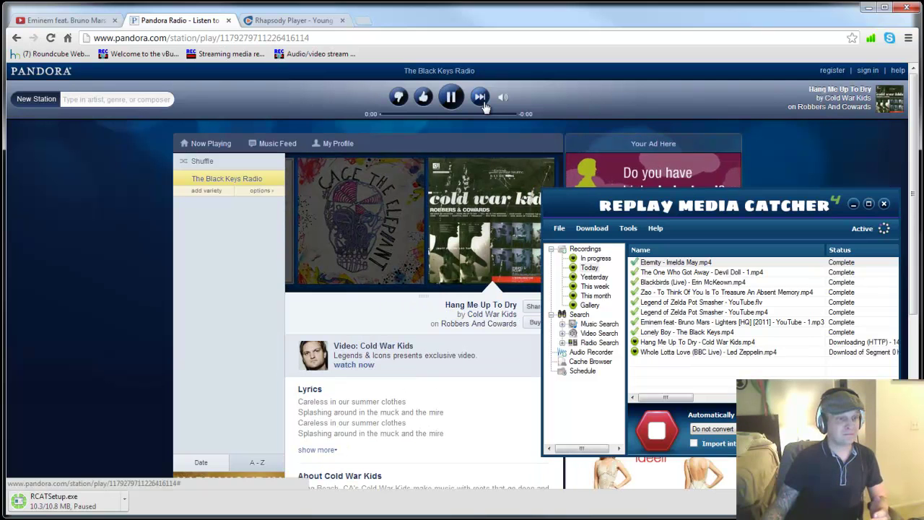
click(657, 432)
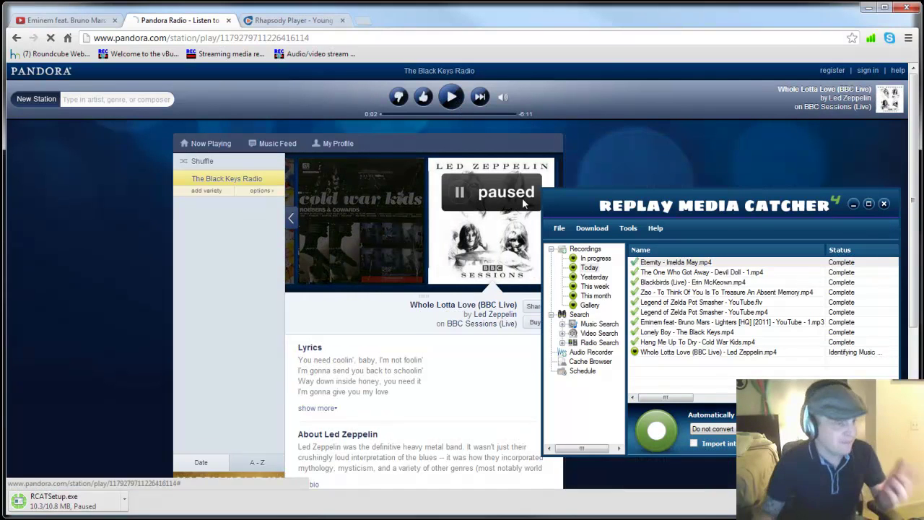
Step: Check the names of the Lonely Boy, Hang Me Up To Dry and Whole Lotta Love captures
drag(744, 209, 471, 180)
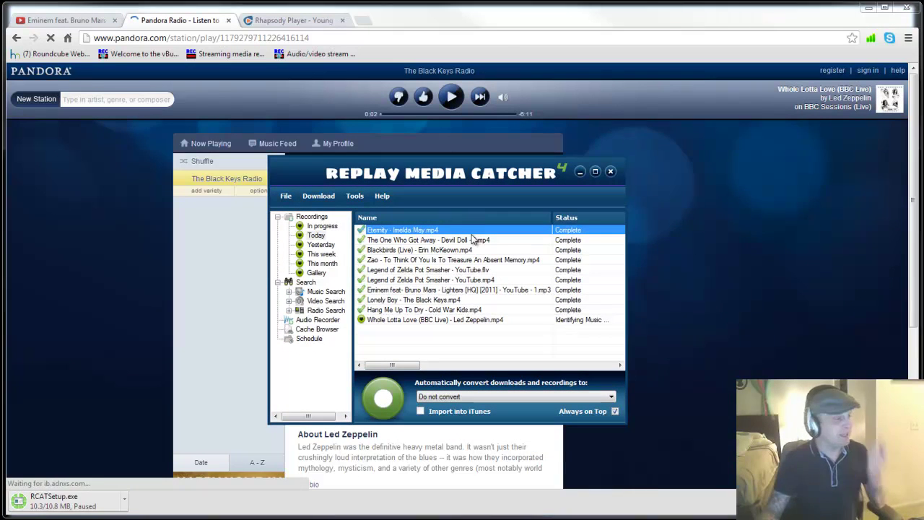
click(423, 300)
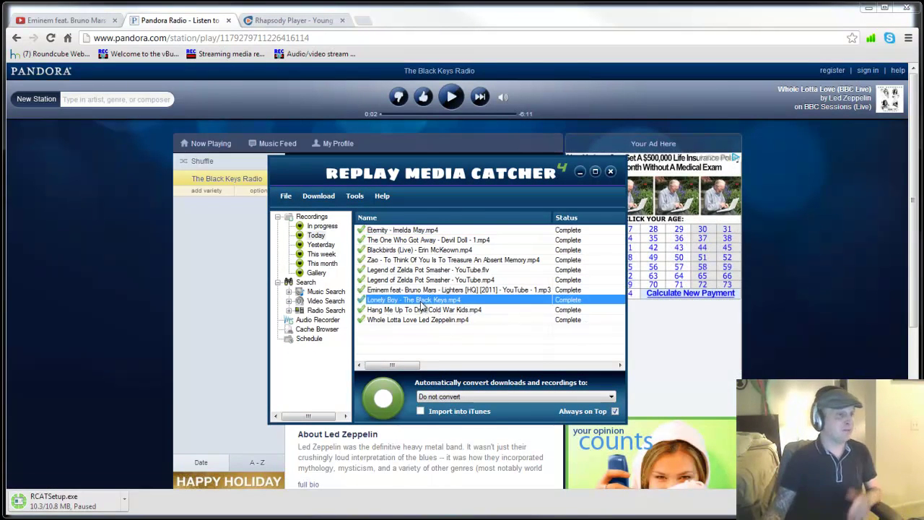
click(421, 310)
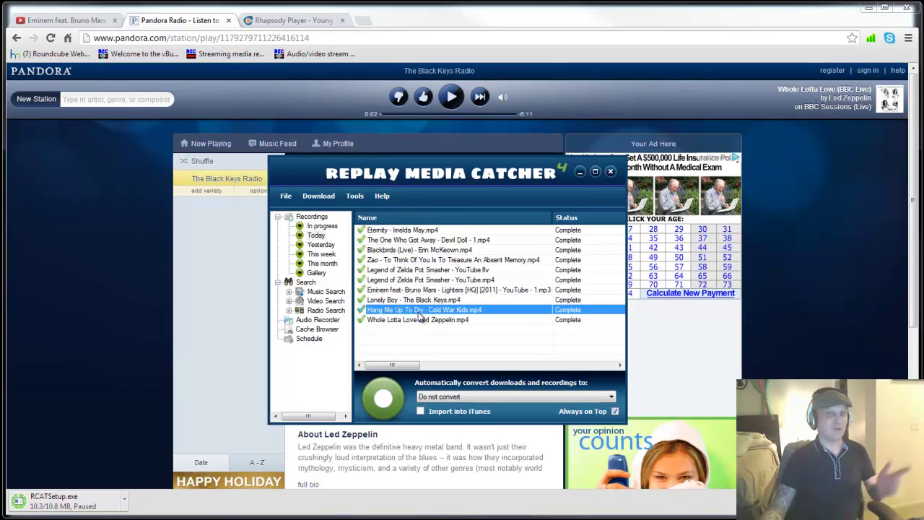
click(420, 320)
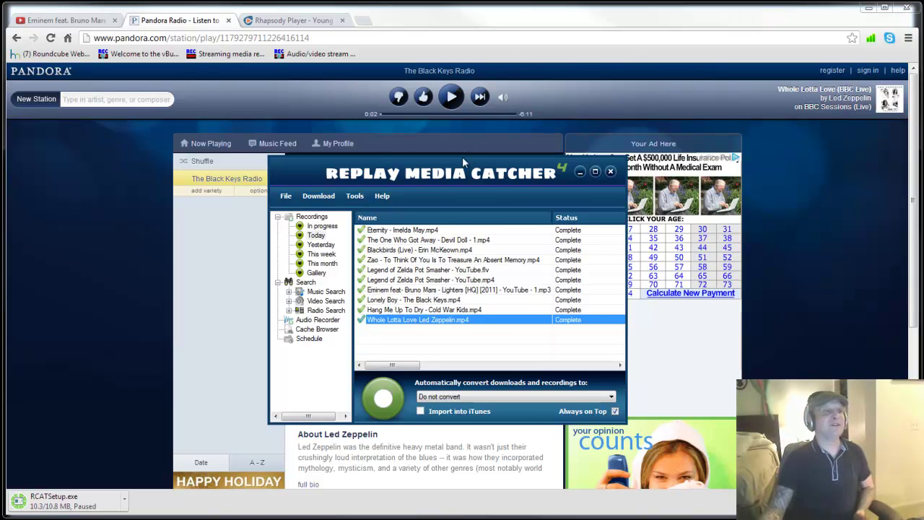
drag(456, 165, 665, 162)
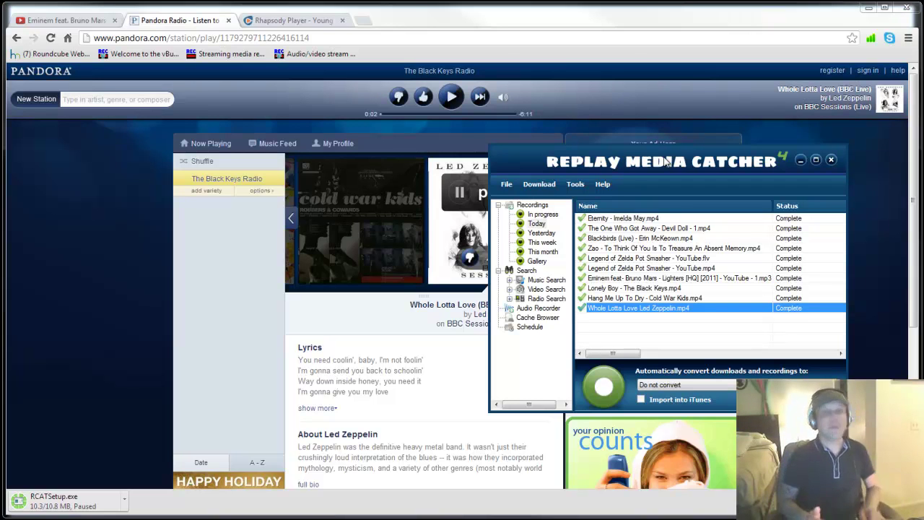
Step: On Rhapsody, dismiss the popups and play Zao's top tracks, then stop capturing
click(303, 20)
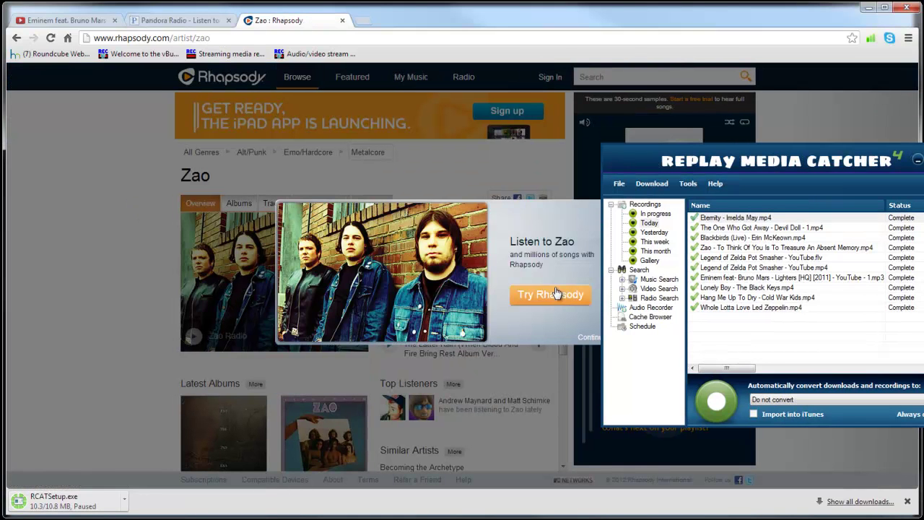
click(587, 344)
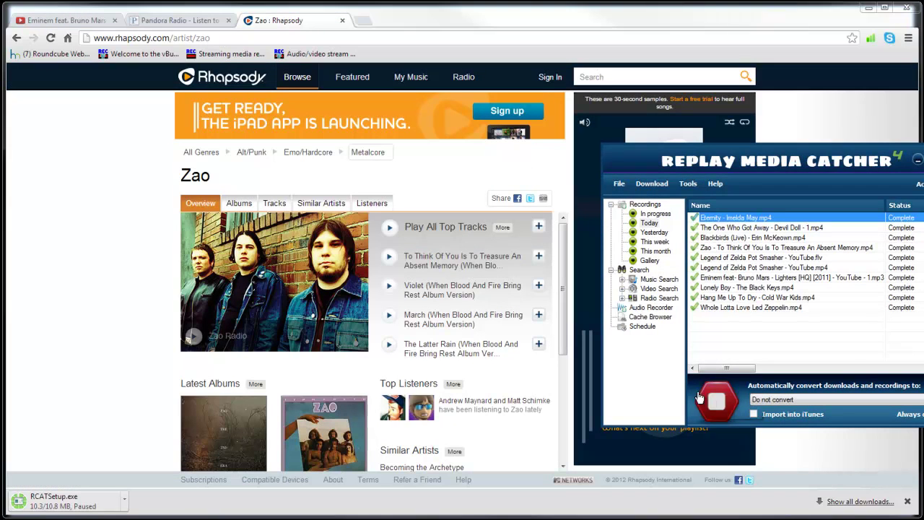
click(390, 345)
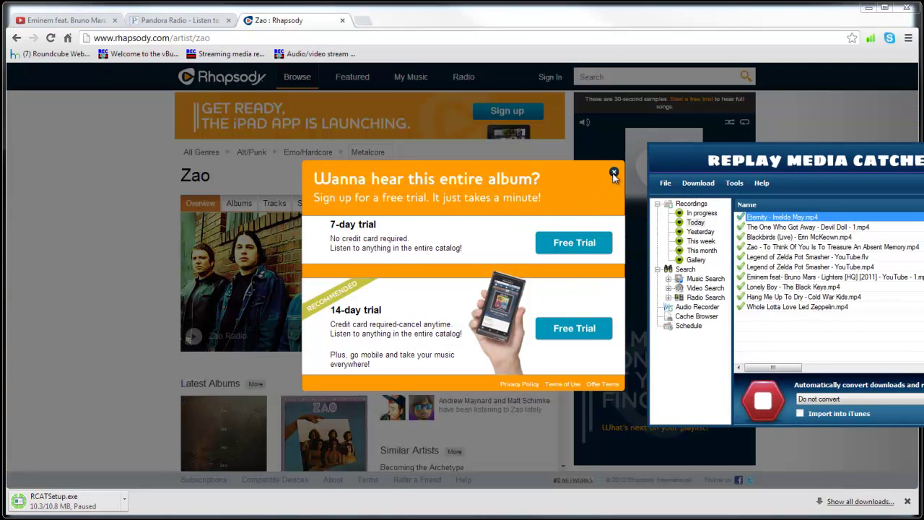
click(614, 174)
click(777, 160)
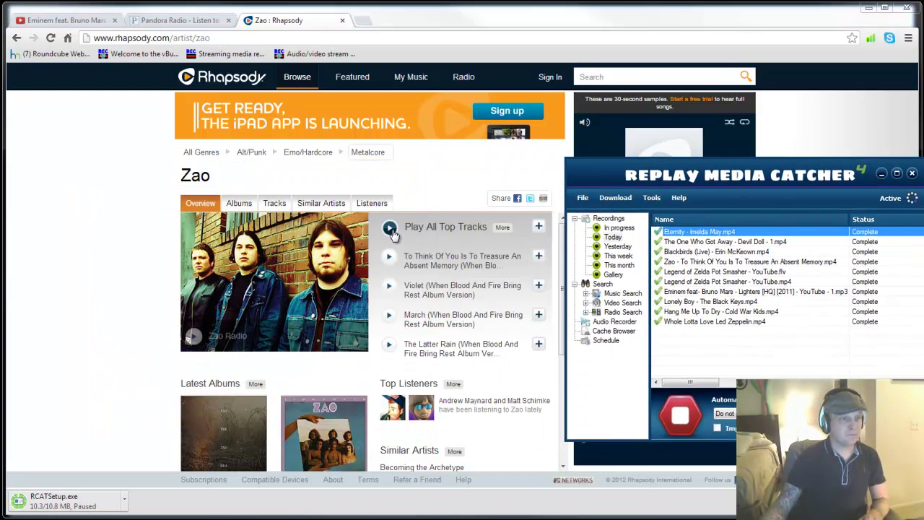
click(390, 230)
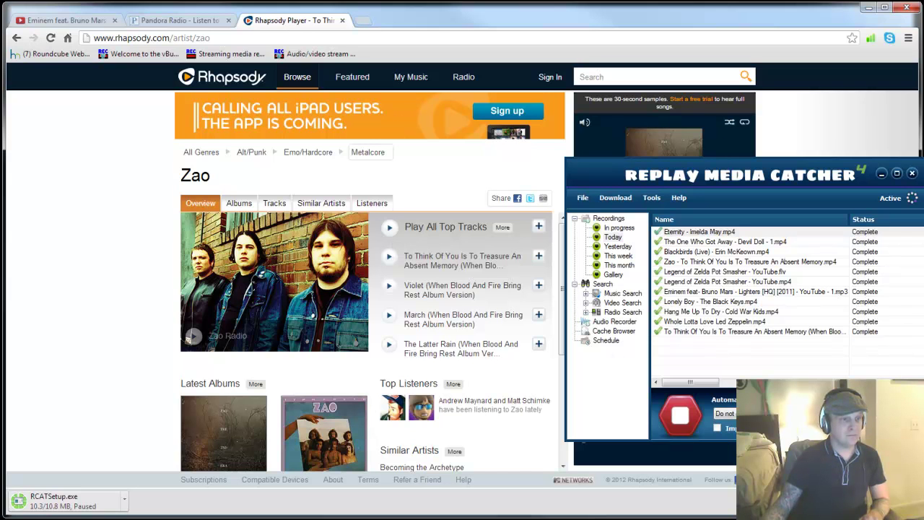
click(690, 411)
Step: Pause the Rhapsody player and widen the Name column to show full titles
drag(668, 198, 170, 201)
click(663, 206)
drag(288, 177, 473, 165)
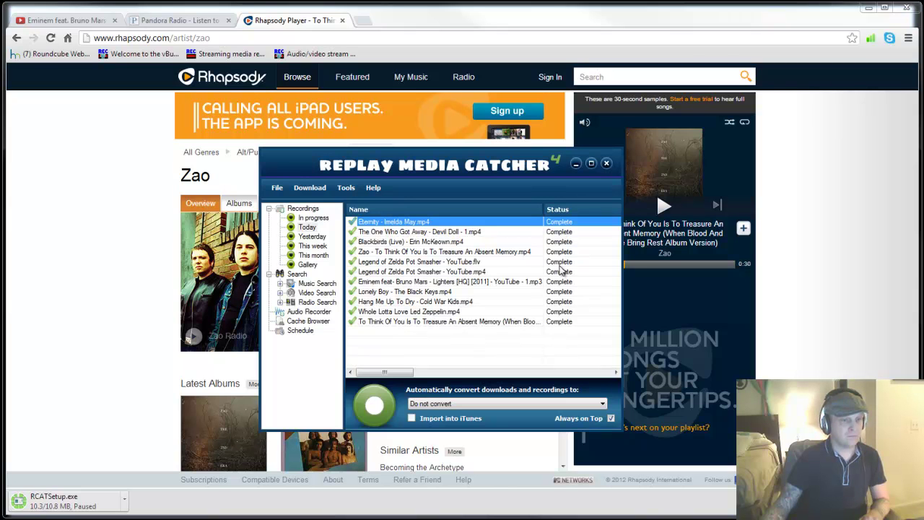
double_click(543, 209)
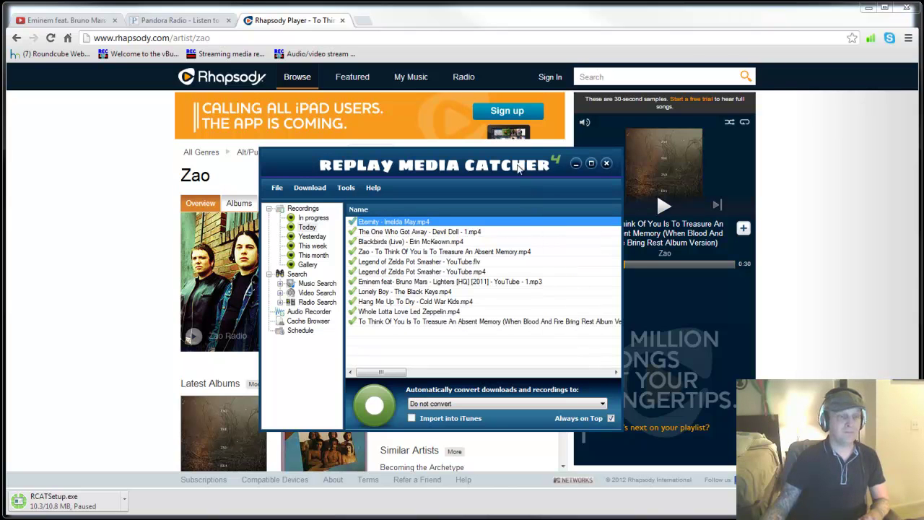
drag(504, 165, 289, 173)
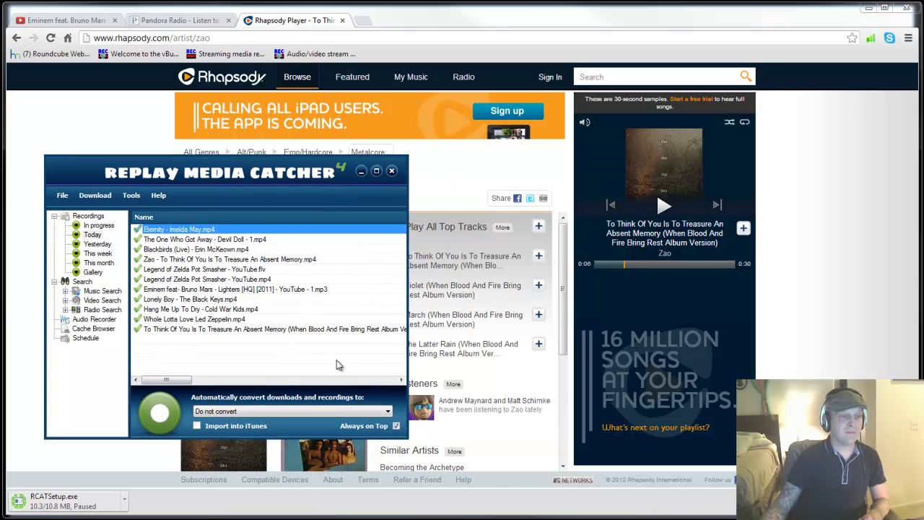
Step: Pause the March preview, rearrange the capture window, and switch audio capturing back on
click(409, 316)
drag(408, 317, 573, 316)
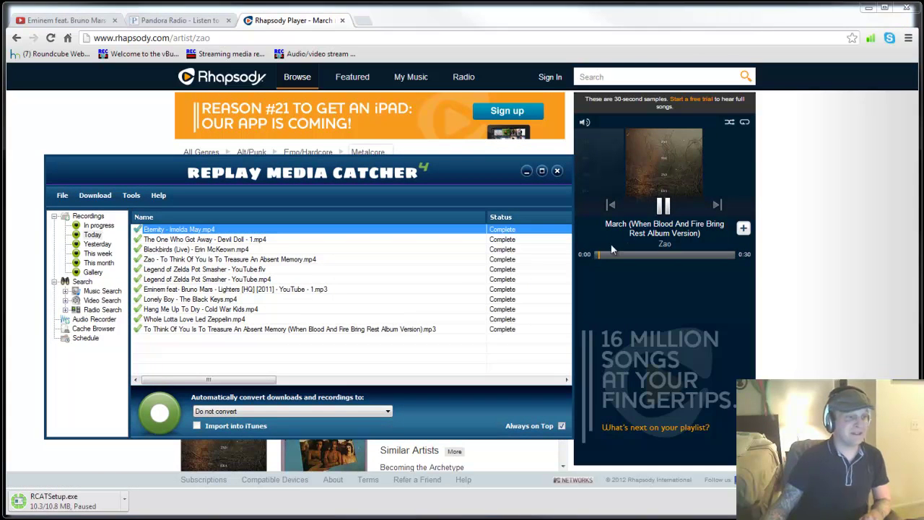
click(662, 205)
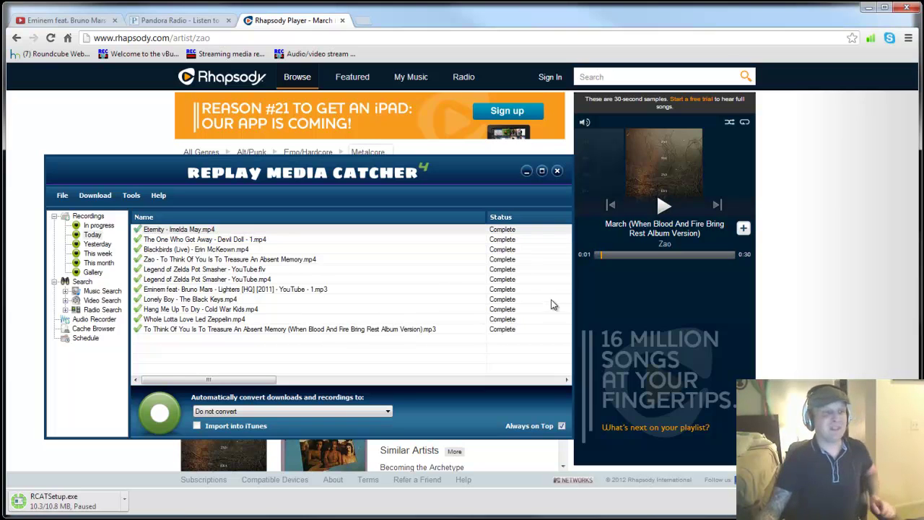
drag(573, 273, 307, 281)
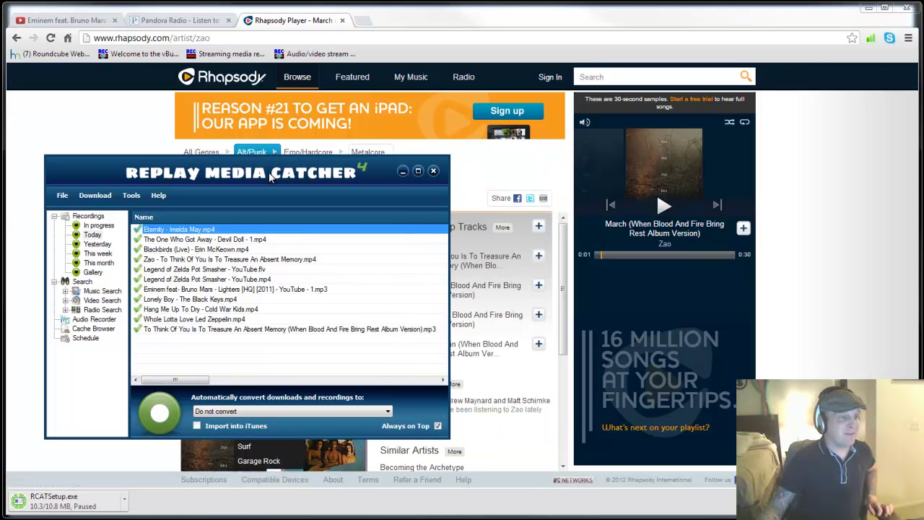
drag(269, 176, 709, 150)
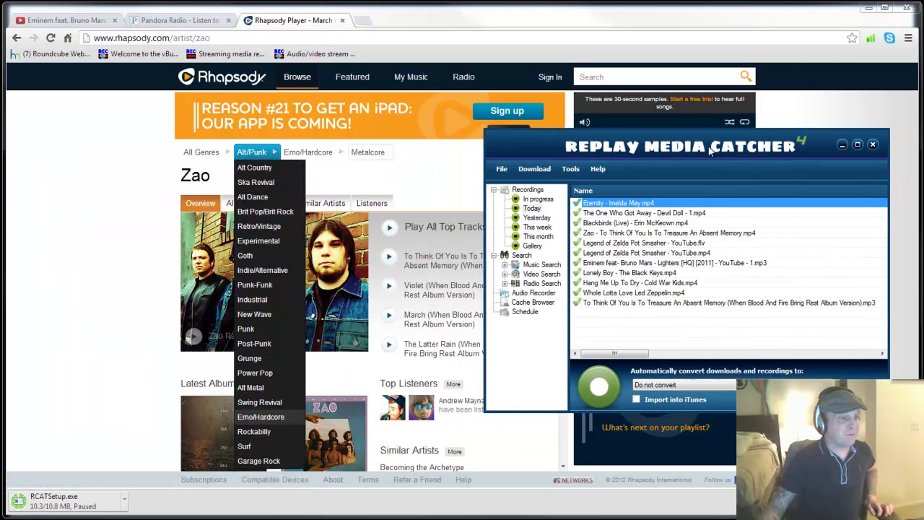
click(592, 402)
drag(680, 151, 704, 155)
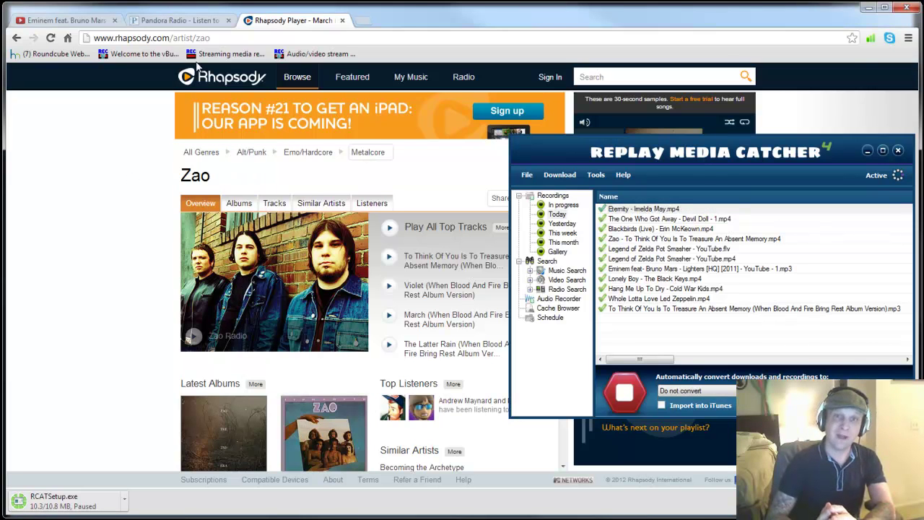
Step: Load cam4.com and dismiss its age warning
click(207, 38)
text(cam4.com)
key(Return)
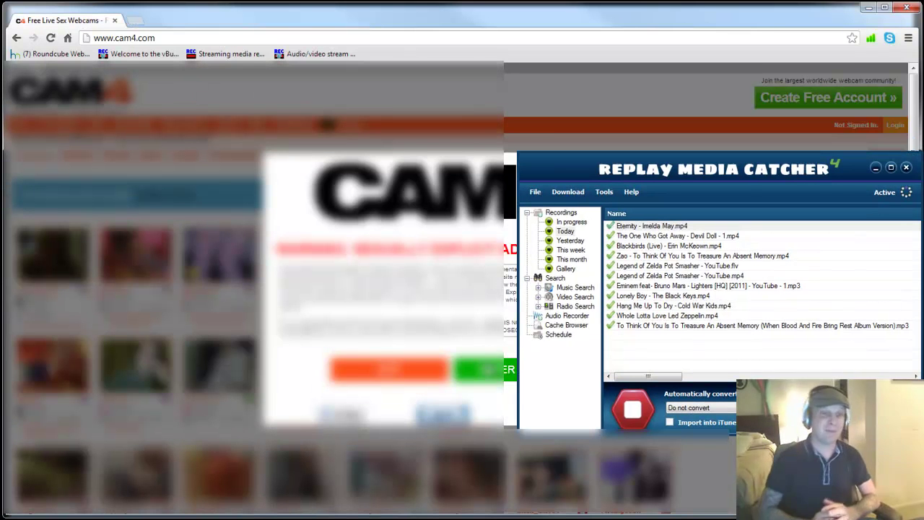
click(482, 370)
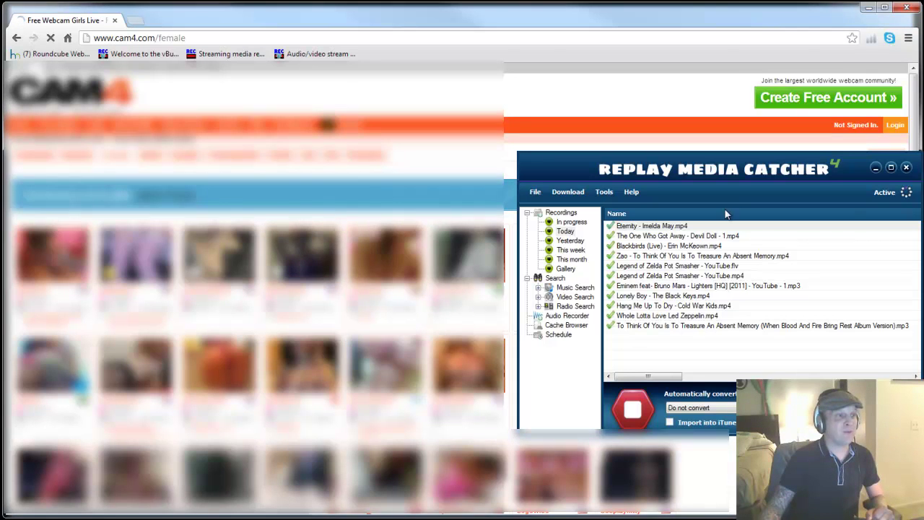
Step: Minimize the capture window and open live webcam streams so they record as .flv
click(650, 226)
drag(896, 171, 822, 180)
click(802, 177)
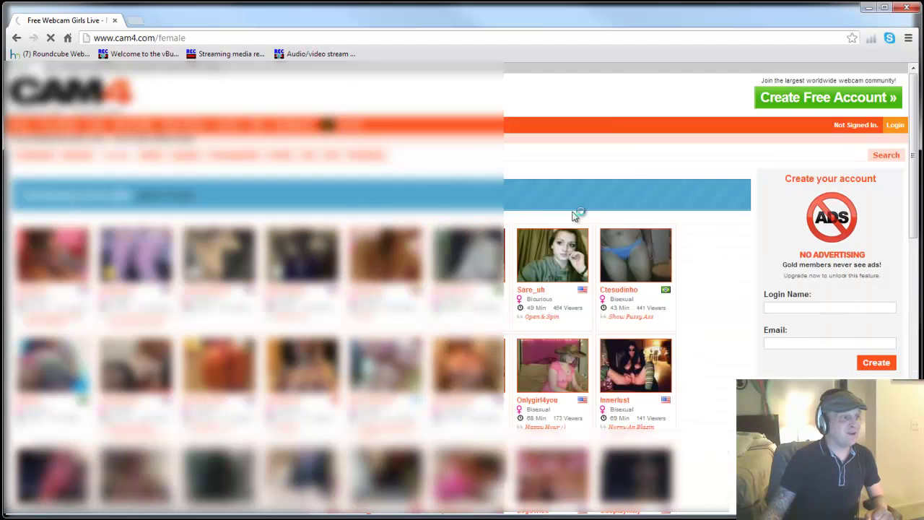
click(307, 258)
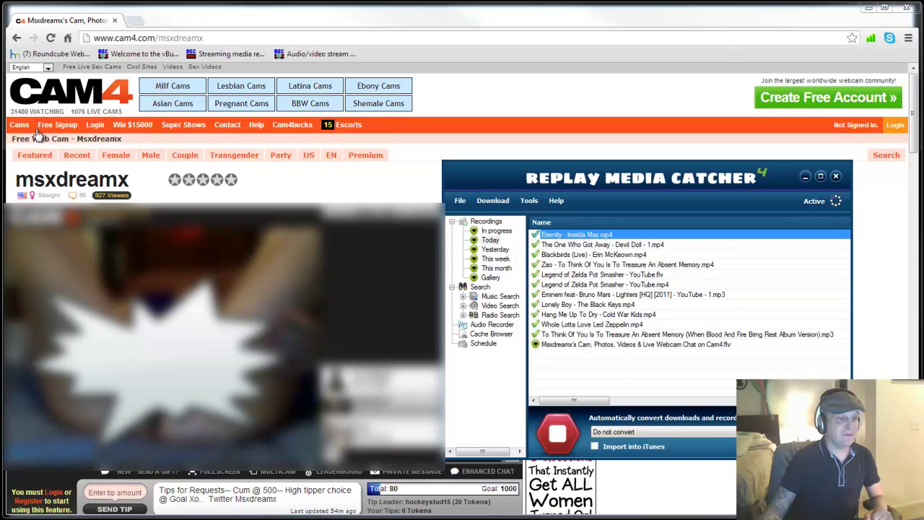
click(117, 158)
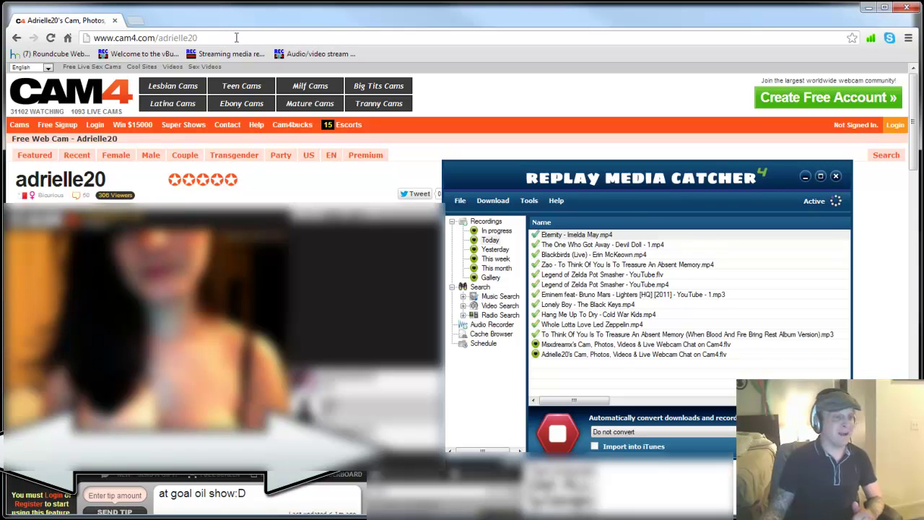
Step: Load tube8.com and open a video so its .mp4 is captured as a third recording
click(261, 36)
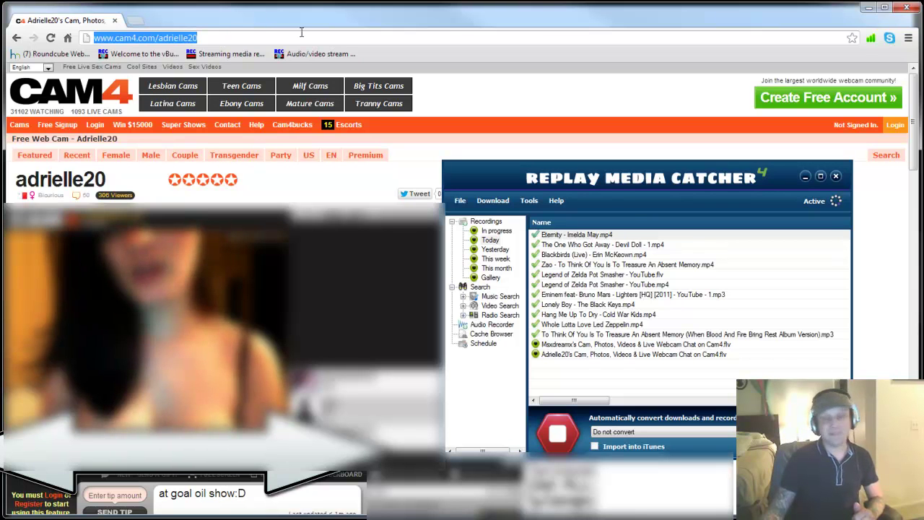
text(tube8.com)
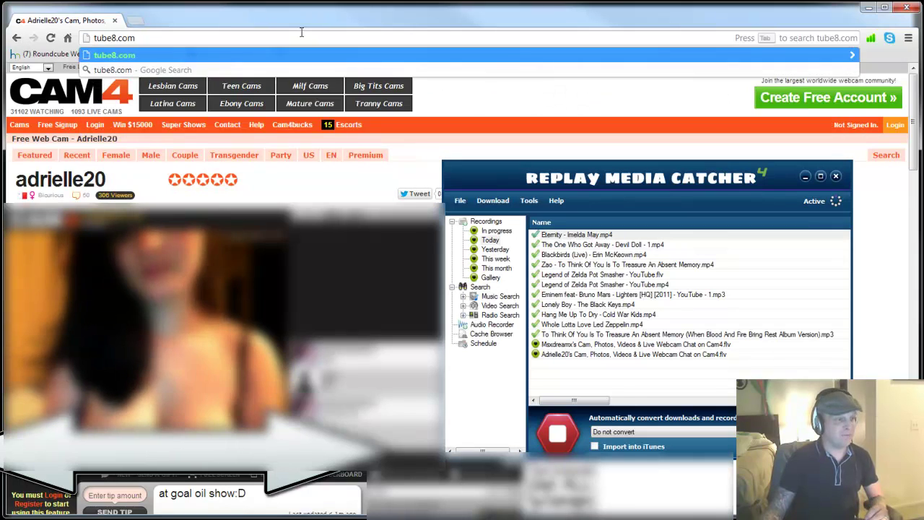
key(Return)
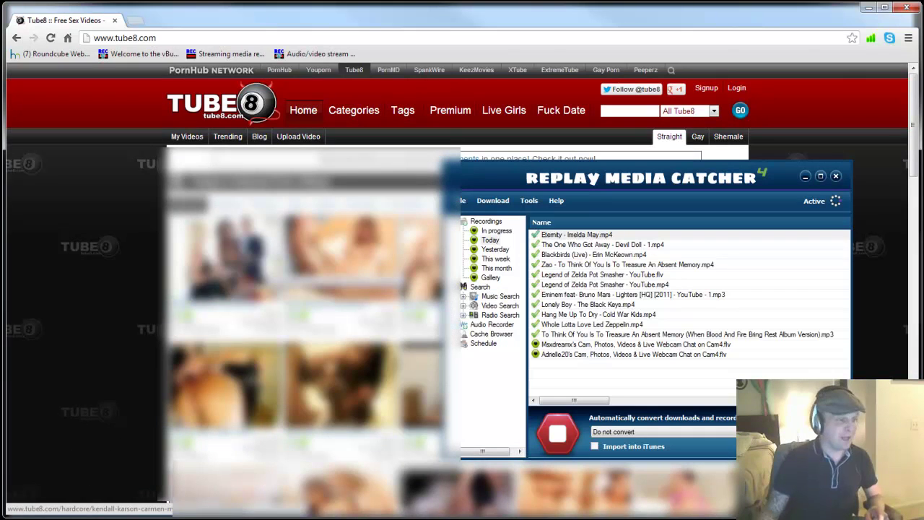
click(227, 257)
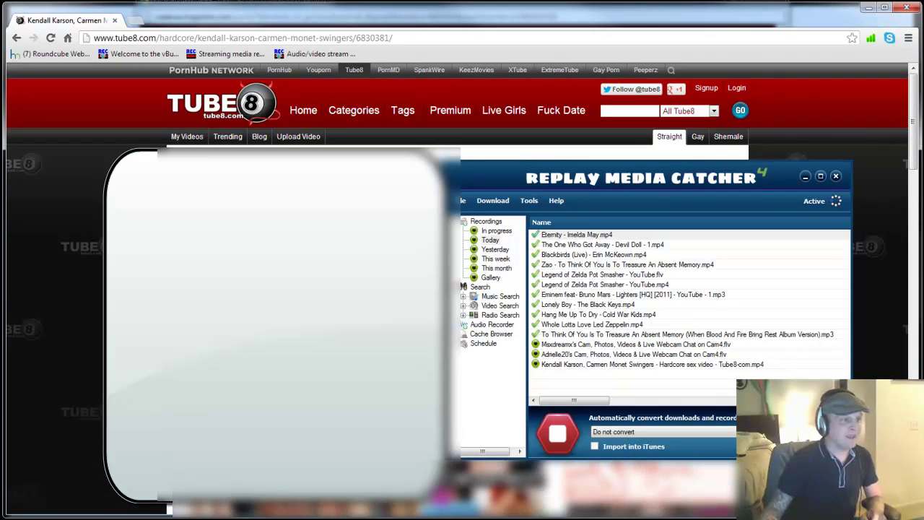
drag(559, 179, 579, 155)
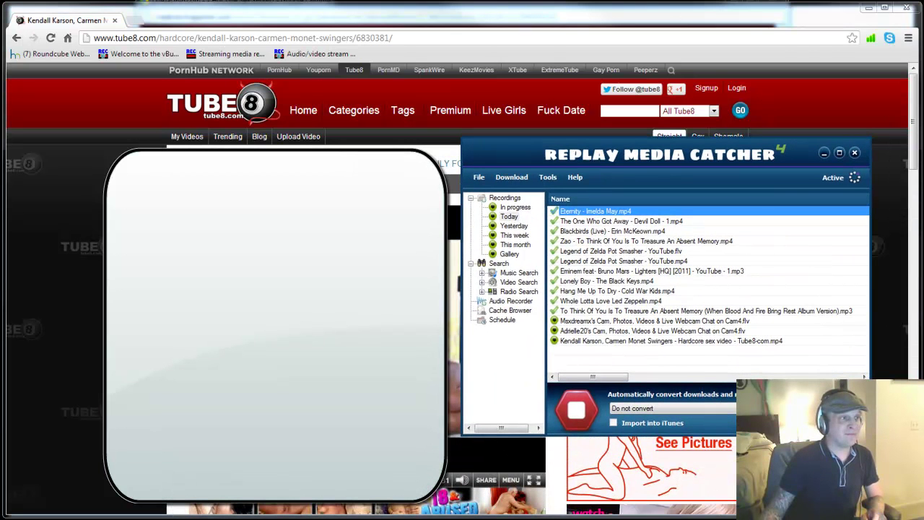
click(454, 406)
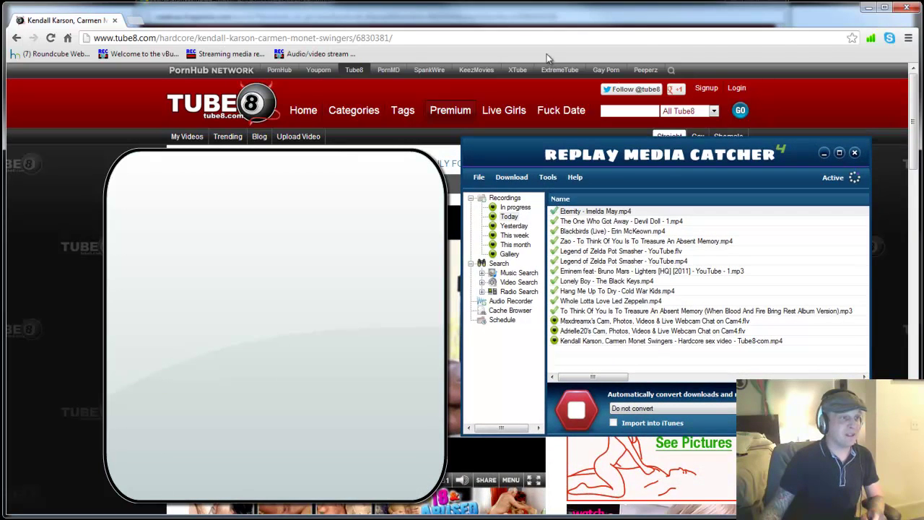
Step: Close the Tube8 Chrome window and reposition the capture window
click(902, 9)
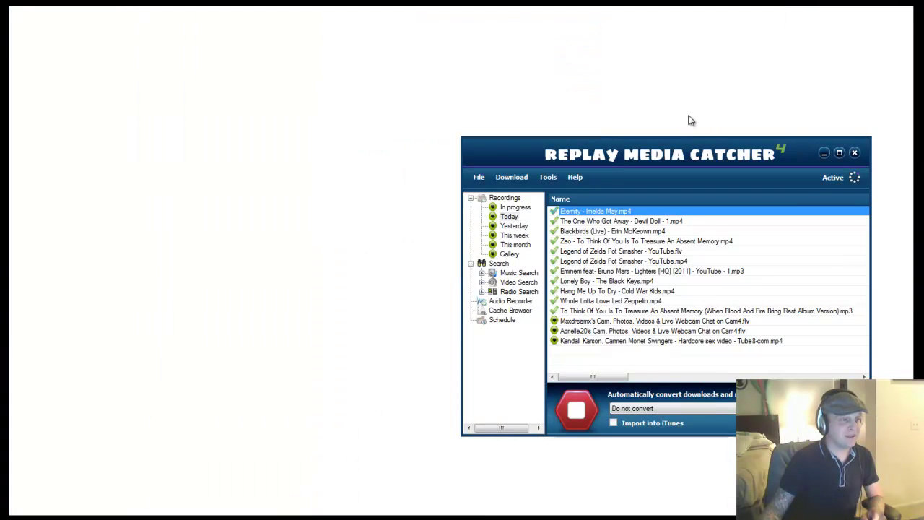
drag(676, 159, 380, 99)
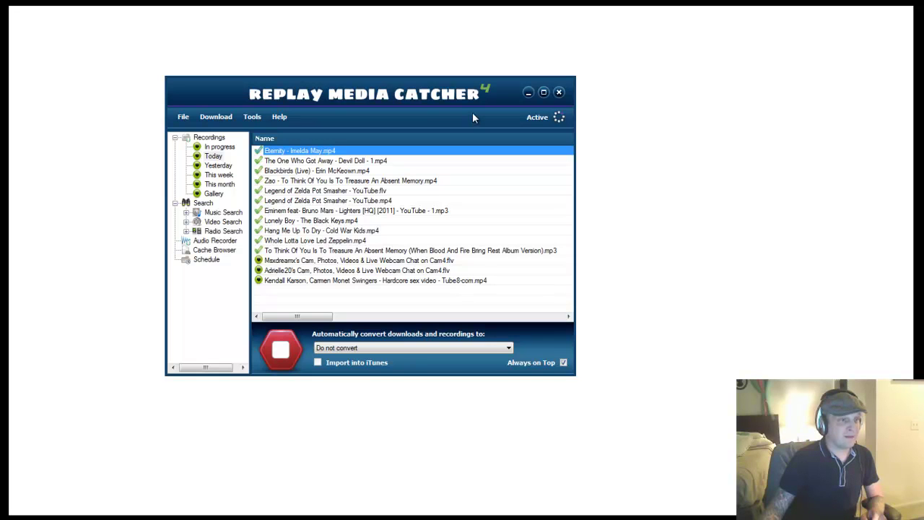
drag(454, 100, 621, 101)
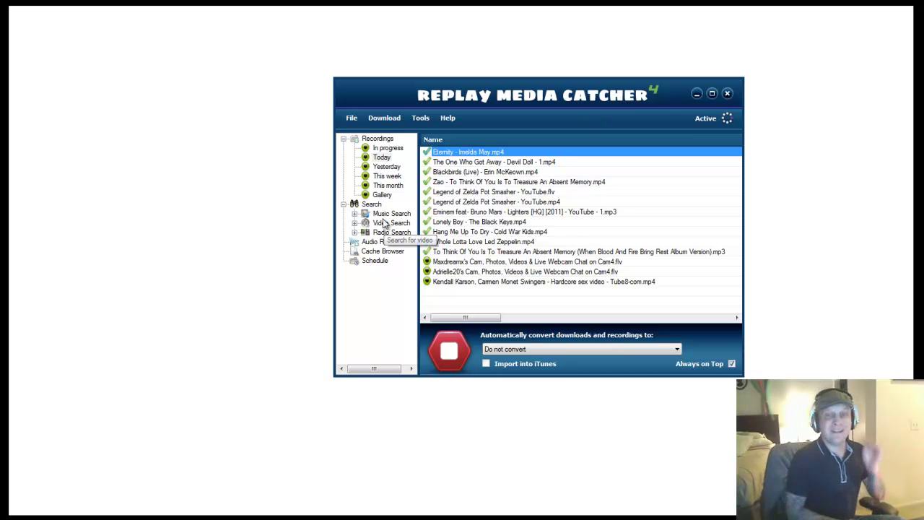
drag(441, 105, 492, 107)
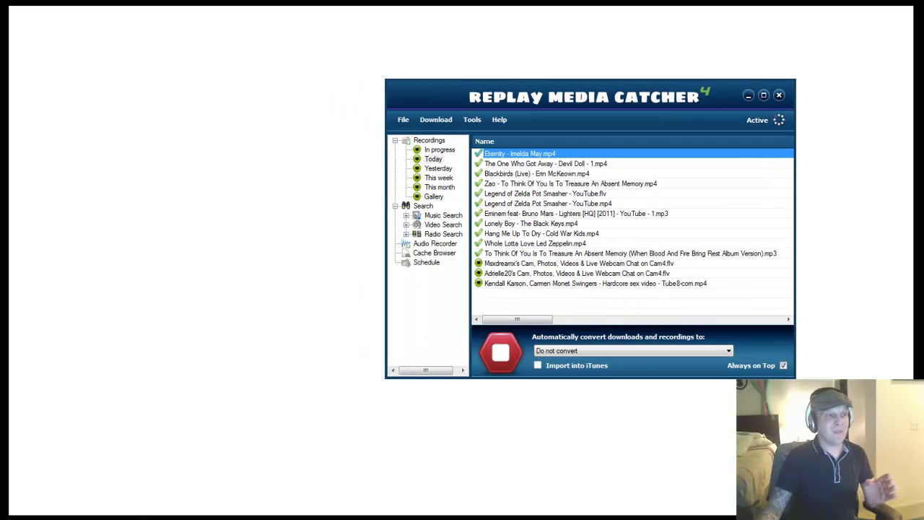
Step: Launch a new Chrome window on Google from the Start menu
key(super)
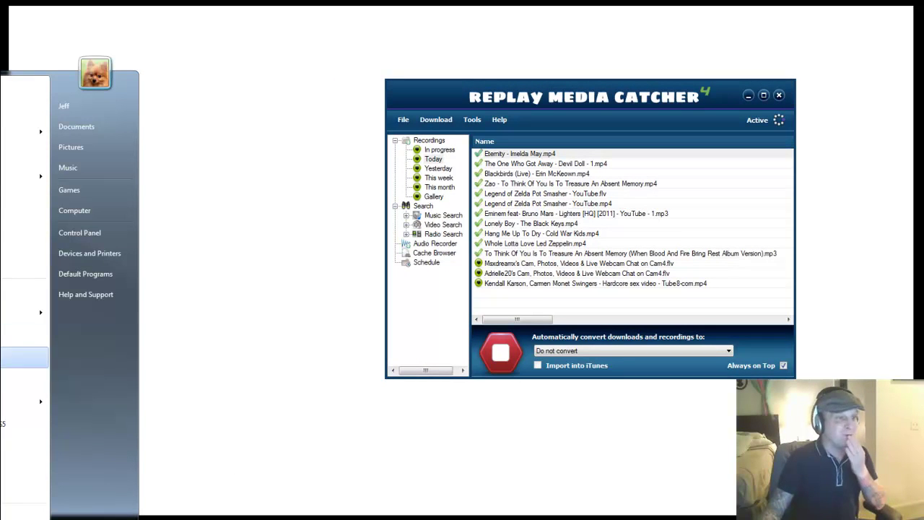
key(Escape)
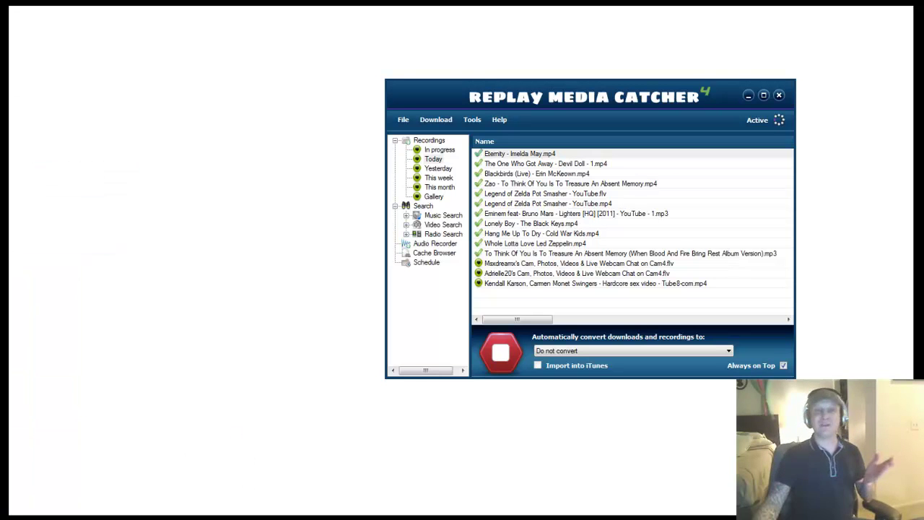
key(super)
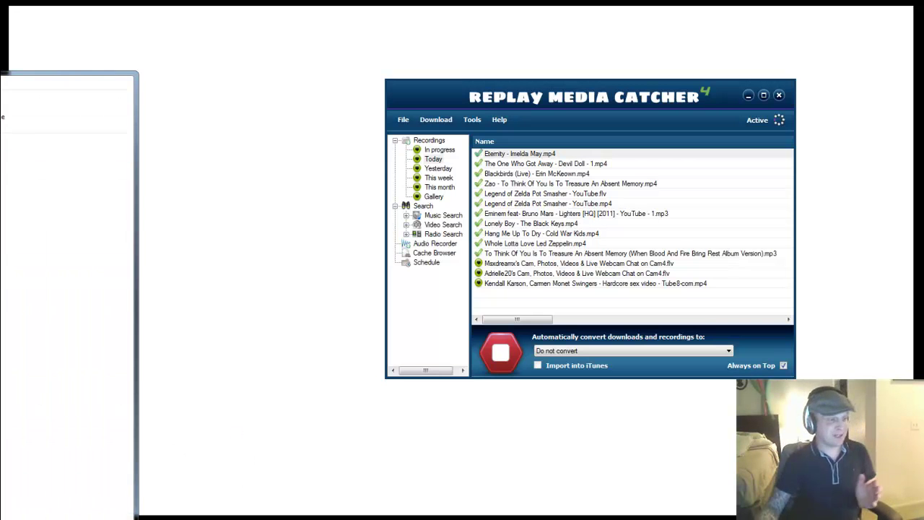
key(Return)
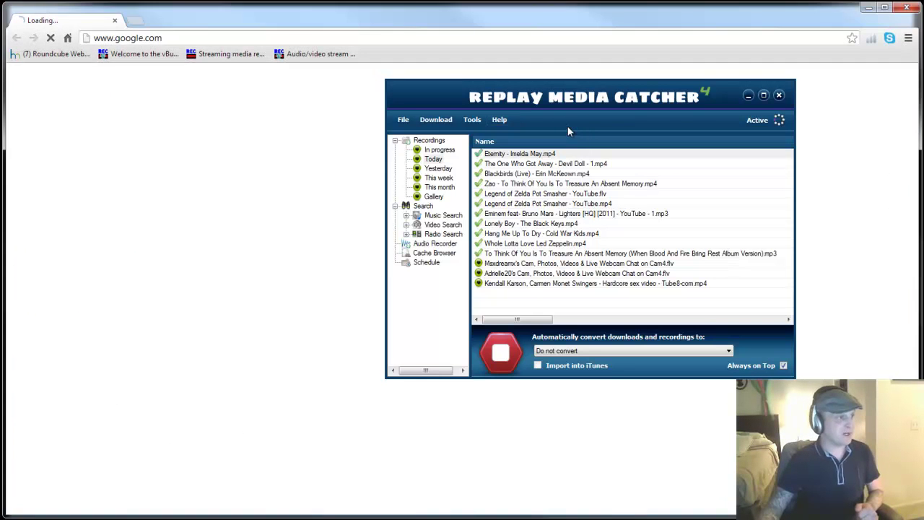
Step: Load grooveshark.com in Chrome and arrange the capture window beside it
drag(426, 88, 492, 118)
click(340, 32)
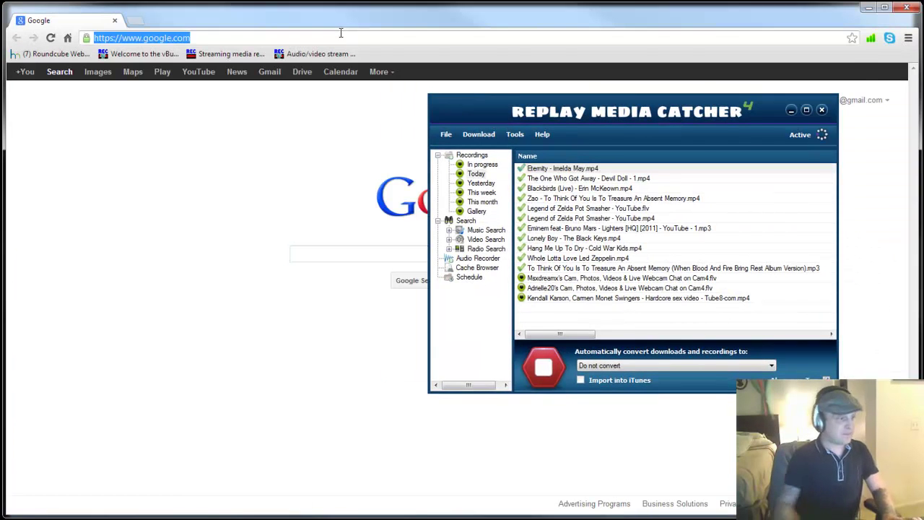
text(grooveshark.)
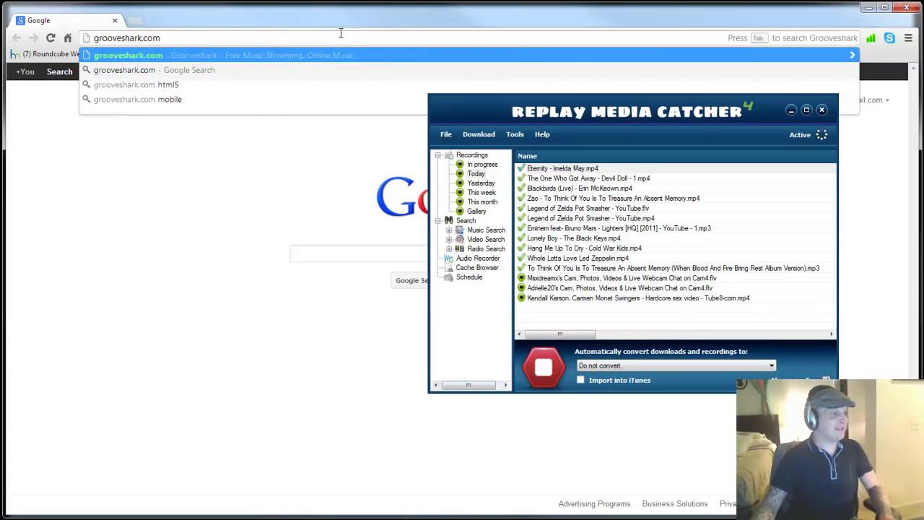
text(com)
key(Return)
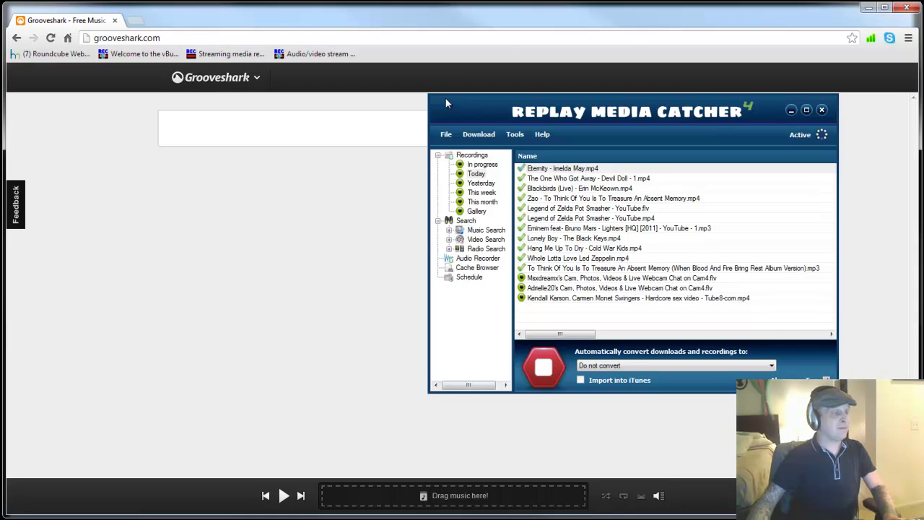
drag(426, 94, 549, 206)
drag(681, 227, 707, 258)
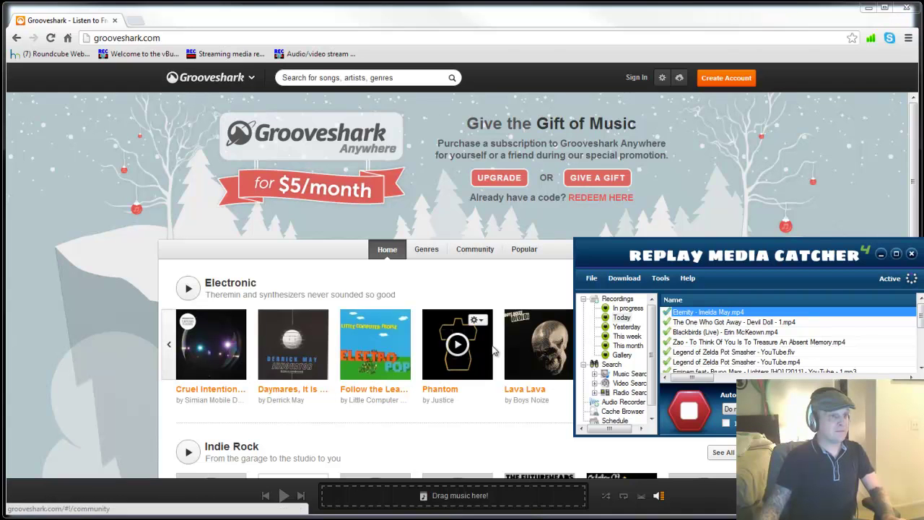
Step: Play Phantom by Justice, let Phantom.mp3 finish capturing, then stop capturing
click(457, 345)
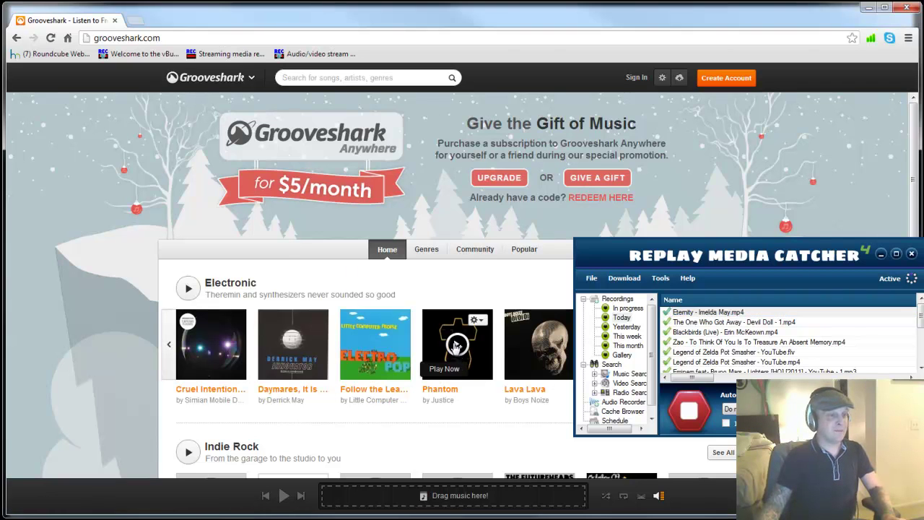
drag(575, 239, 373, 133)
drag(599, 149, 503, 148)
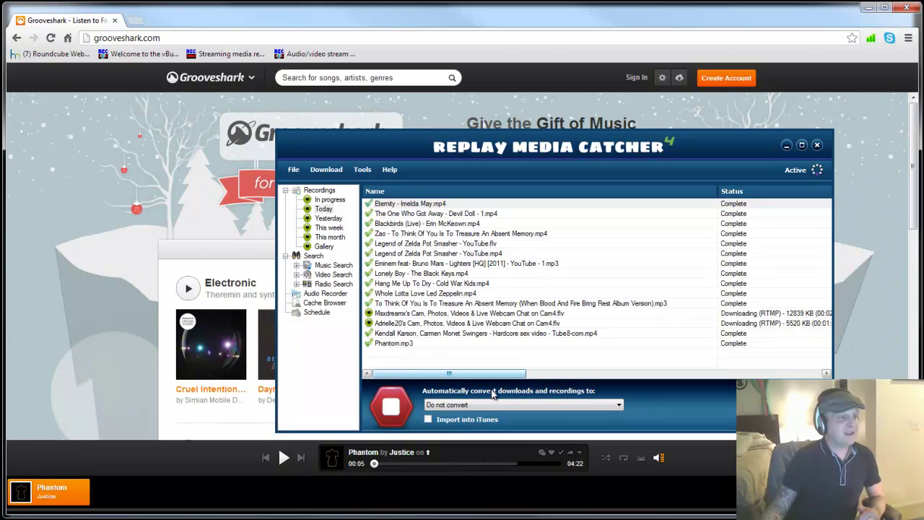
drag(502, 149, 429, 129)
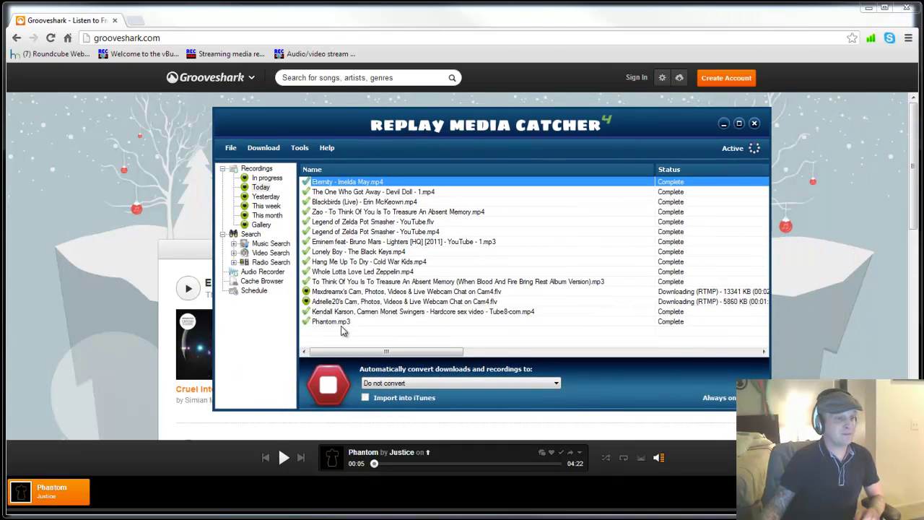
mouse_move(390, 132)
mouse_down()
mouse_move(766, 127)
mouse_move(361, 128)
mouse_move(747, 121)
mouse_move(412, 118)
mouse_move(398, 137)
mouse_up()
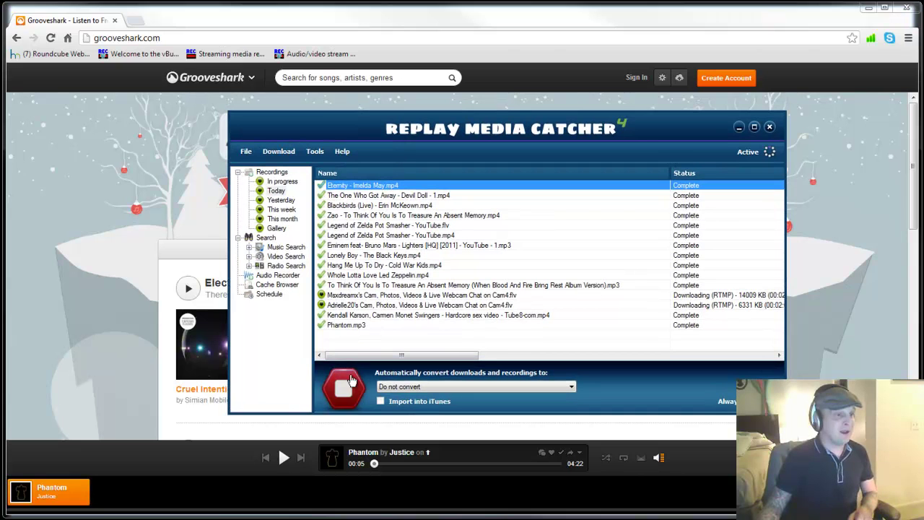
click(350, 383)
click(318, 152)
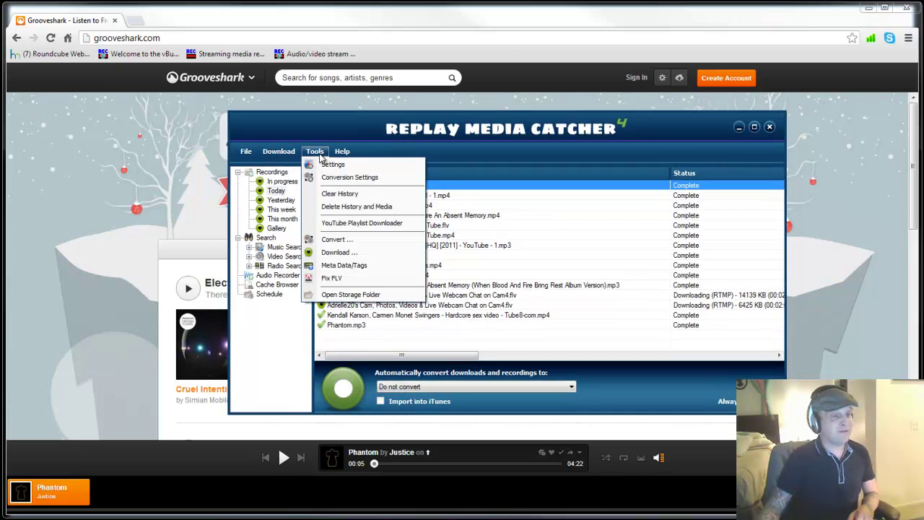
Step: Change the music tagging file naming rule to {track}-{artist} and save the settings
click(328, 165)
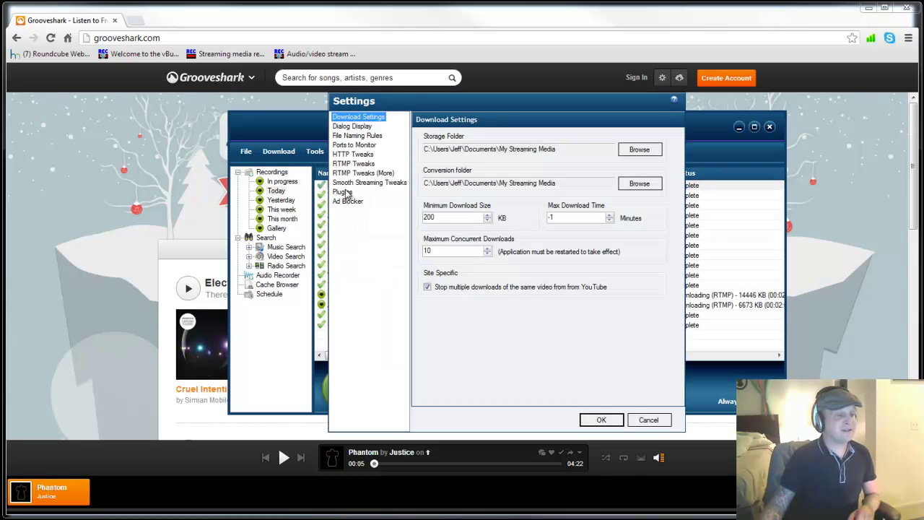
click(366, 137)
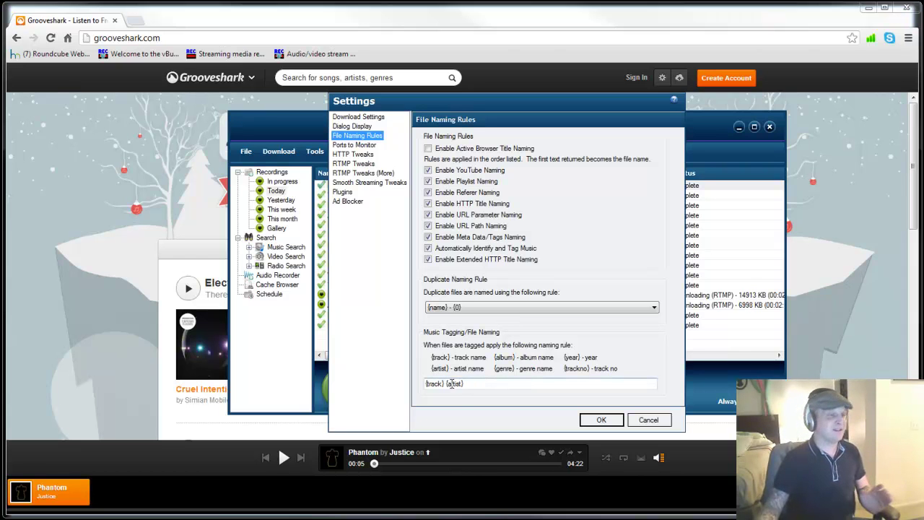
click(450, 384)
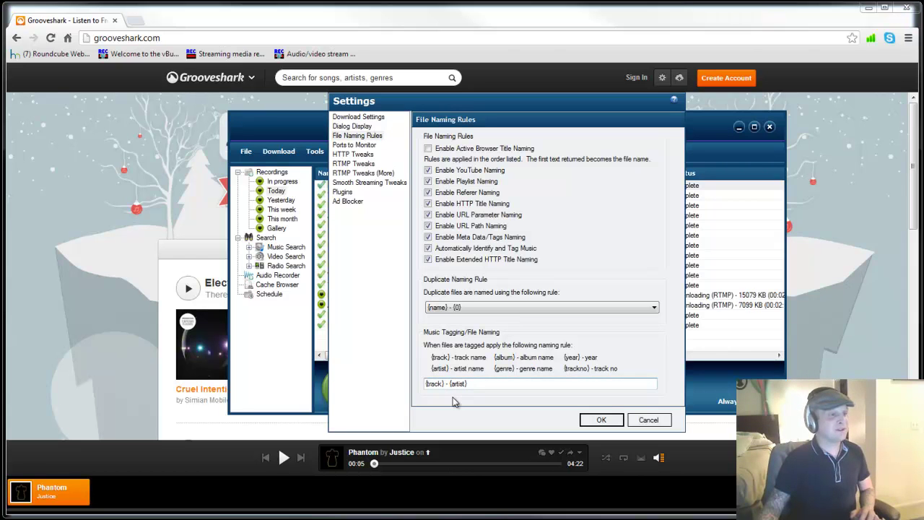
key(BackSpace)
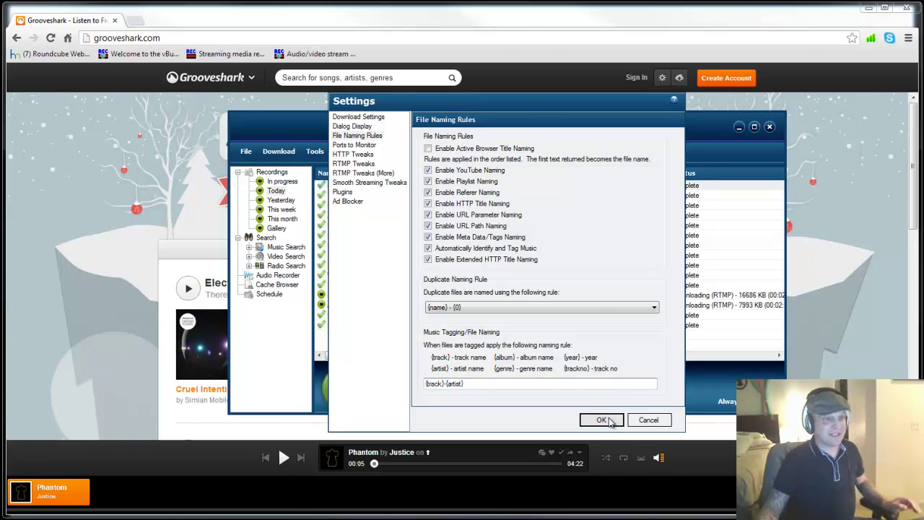
click(609, 421)
click(568, 305)
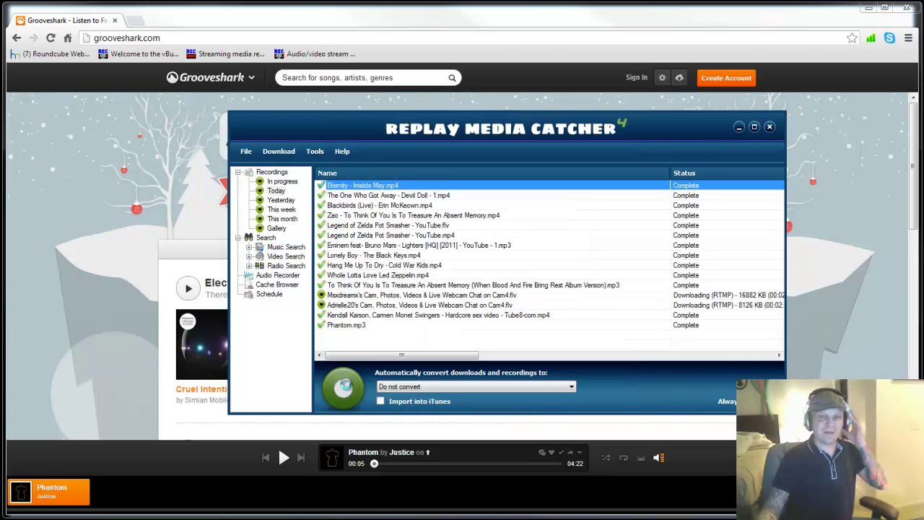
Step: Resume capturing, queue Cruel Intentions with Play Last, and open the Simian Mobile Disco artist page
click(340, 391)
drag(423, 133, 539, 128)
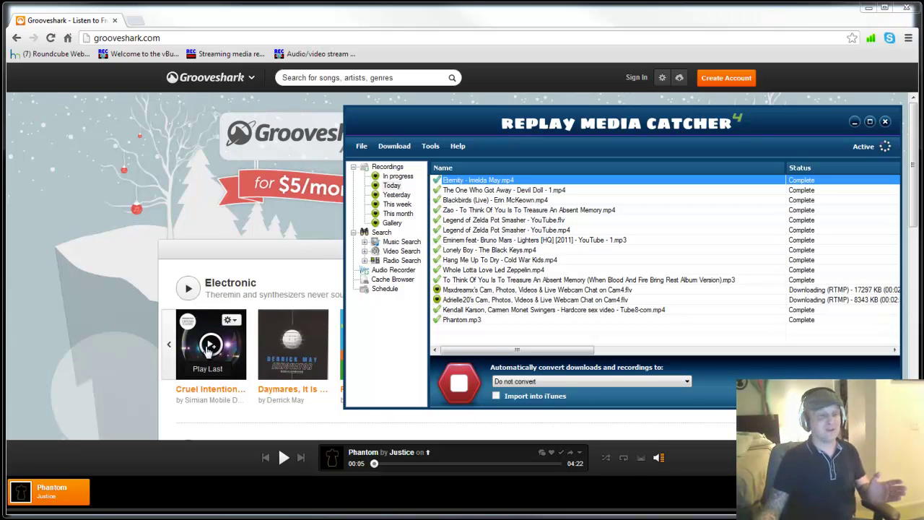
click(209, 349)
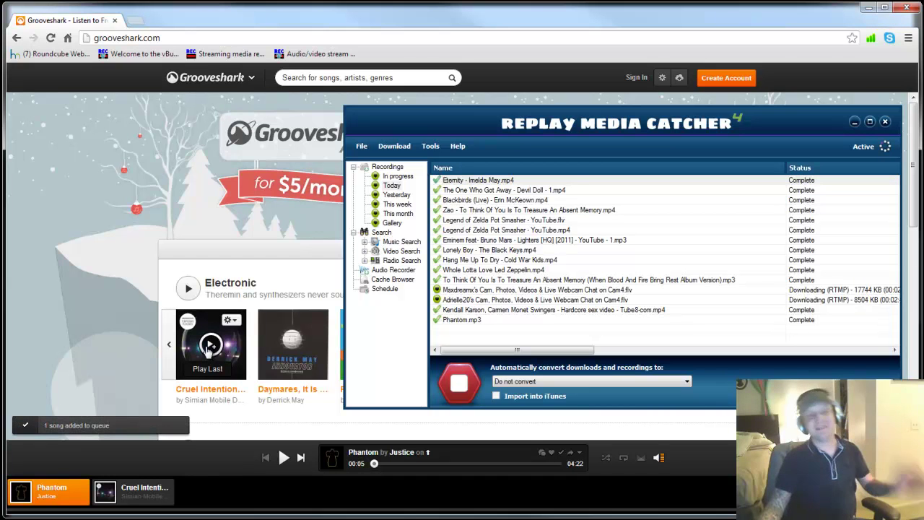
click(127, 497)
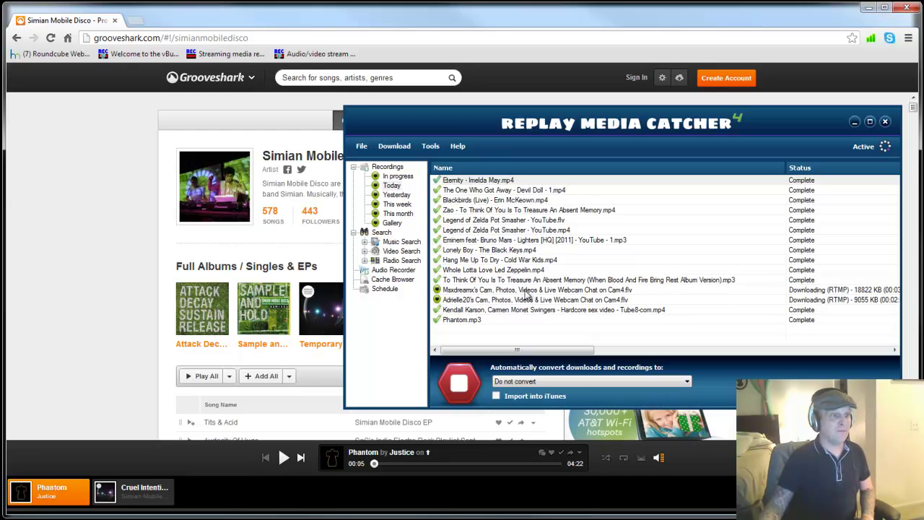
click(534, 291)
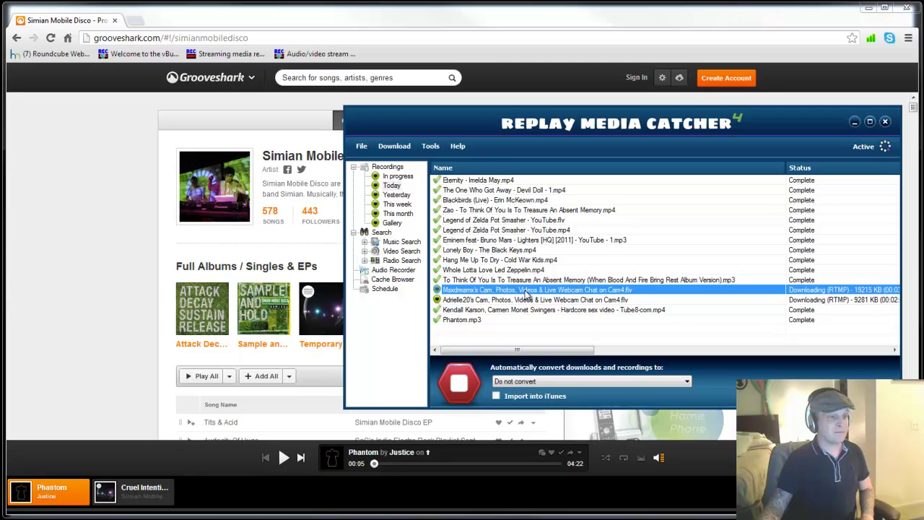
Step: Cancel both unfinished webcam-chat downloads, then play the queued Cruel Intentions
right_click(526, 292)
click(547, 298)
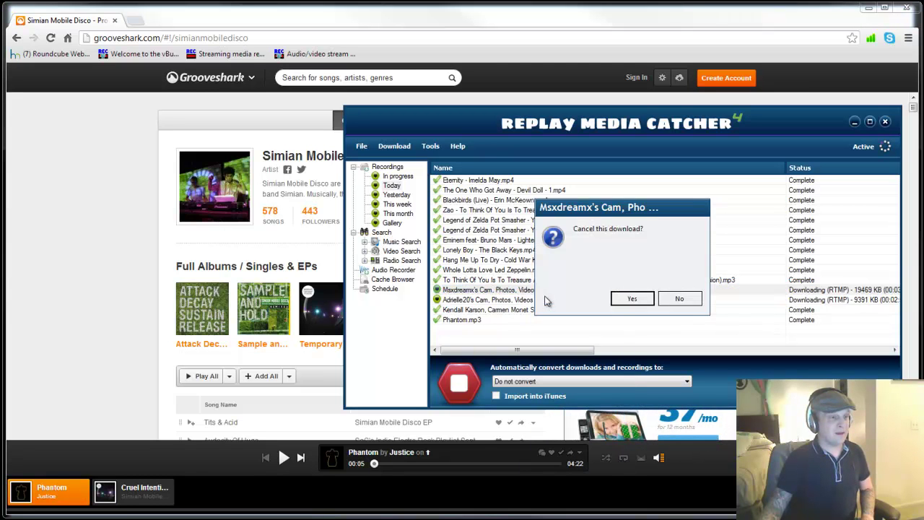
click(631, 299)
click(534, 302)
right_click(534, 307)
click(554, 314)
click(630, 298)
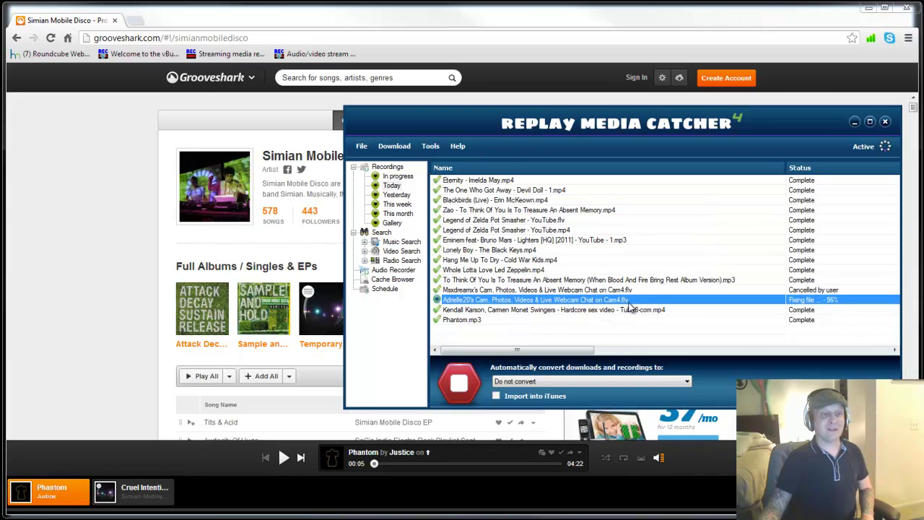
click(507, 293)
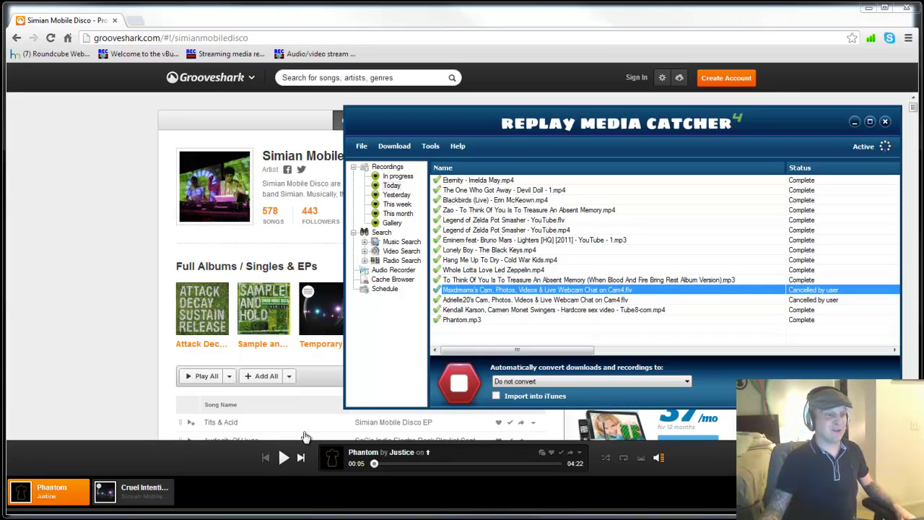
click(133, 488)
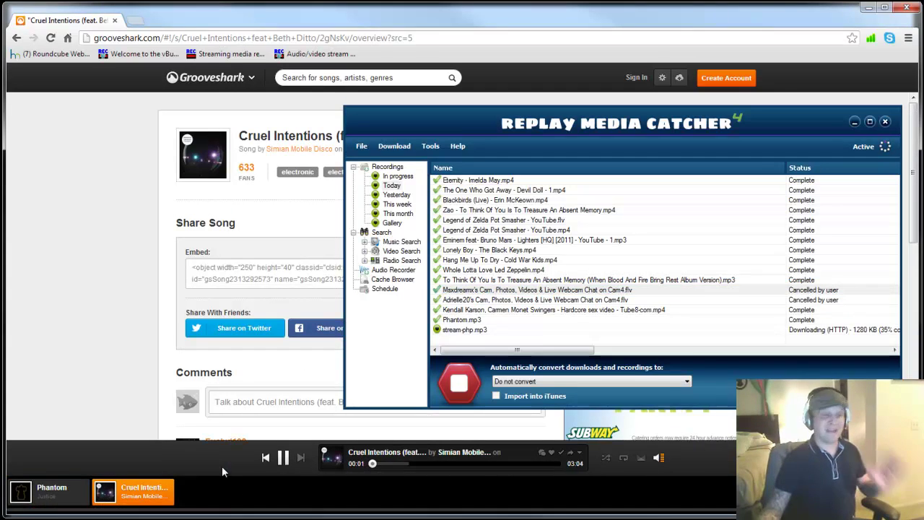
Step: Pause Cruel Intentions, search 'dengue fever', and queue the first Dengue Fever album's songs
click(288, 457)
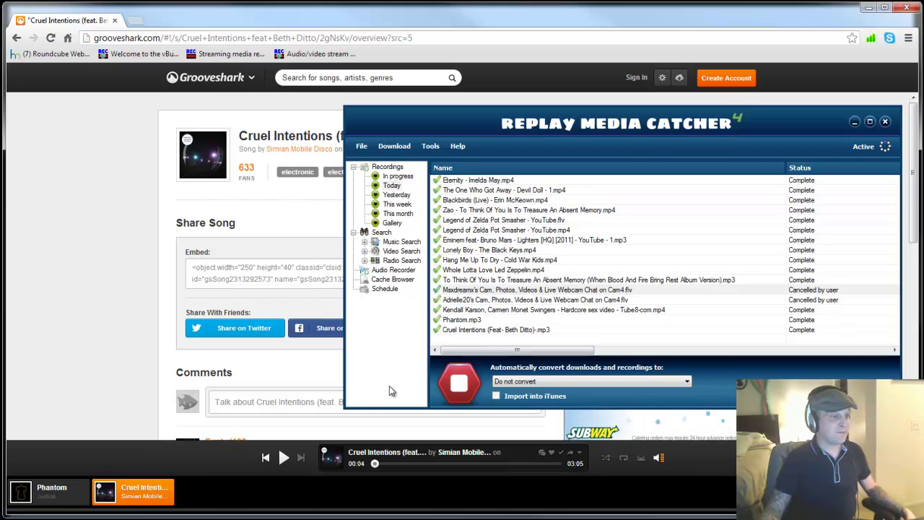
click(360, 77)
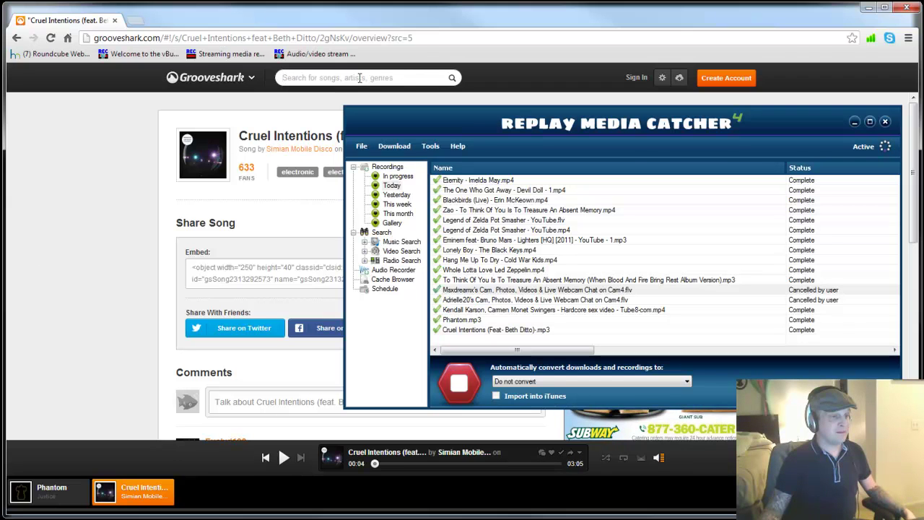
text(dengue fever)
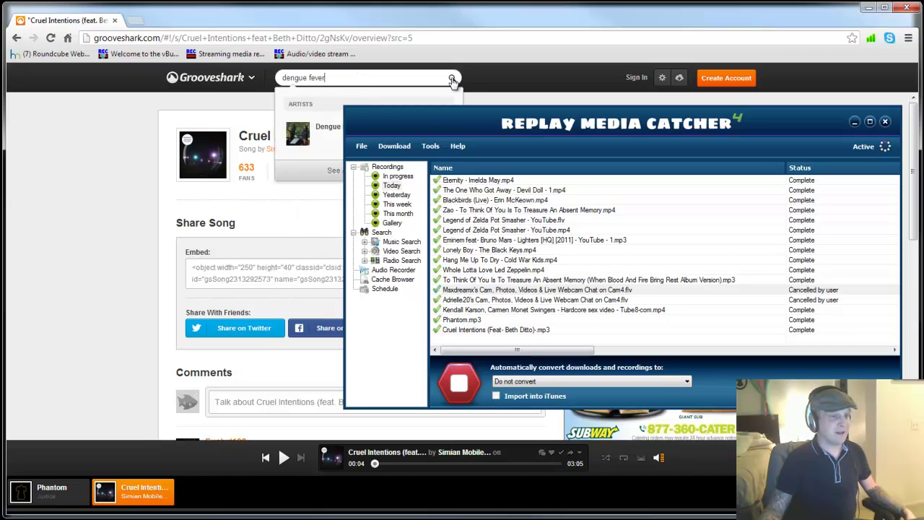
click(328, 128)
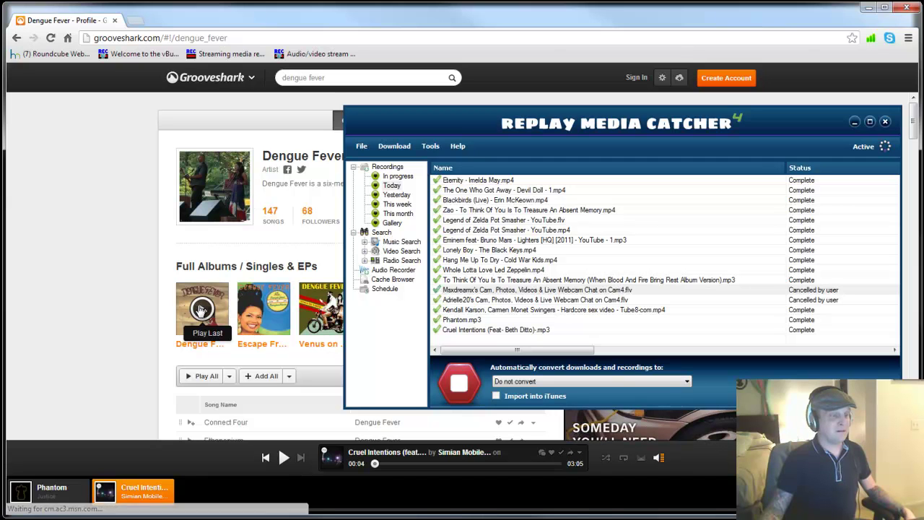
click(201, 309)
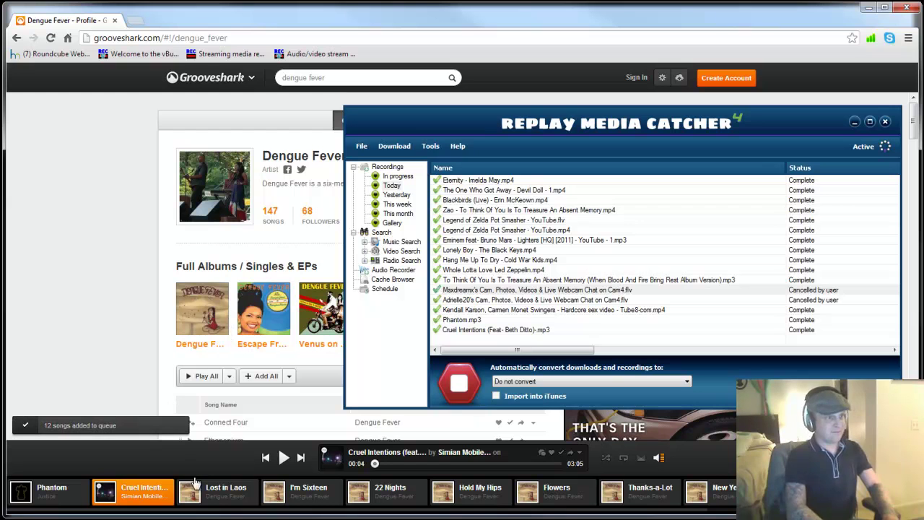
Step: Play Lost in Laos from the queue and enlarge the capture window to show its finished capture
click(243, 490)
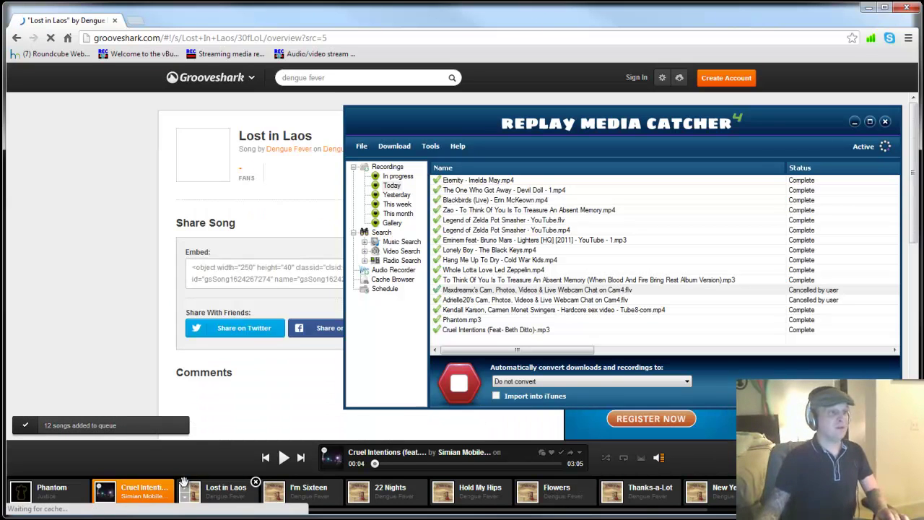
click(184, 491)
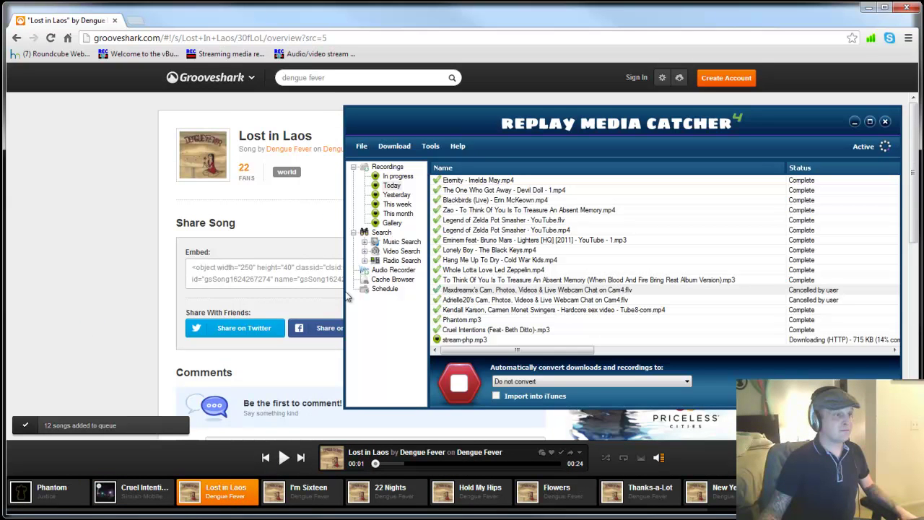
drag(345, 277, 197, 277)
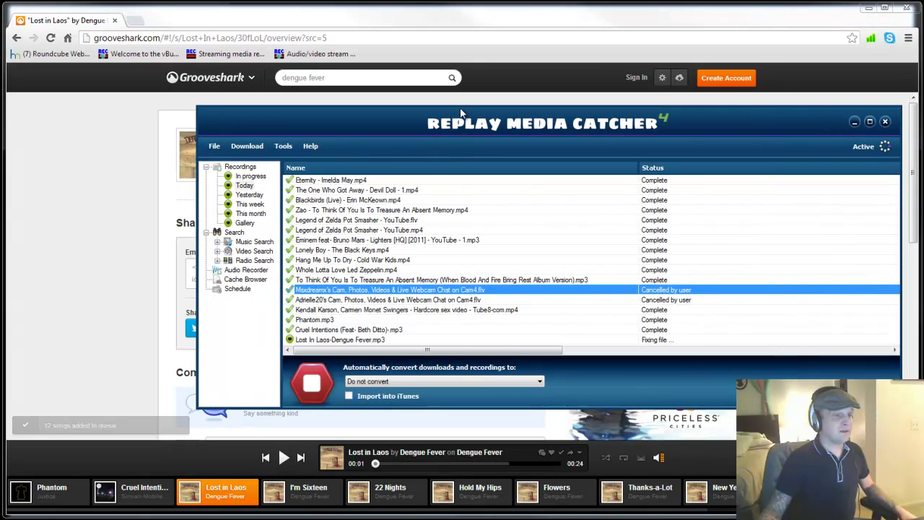
drag(461, 105, 461, 67)
click(347, 303)
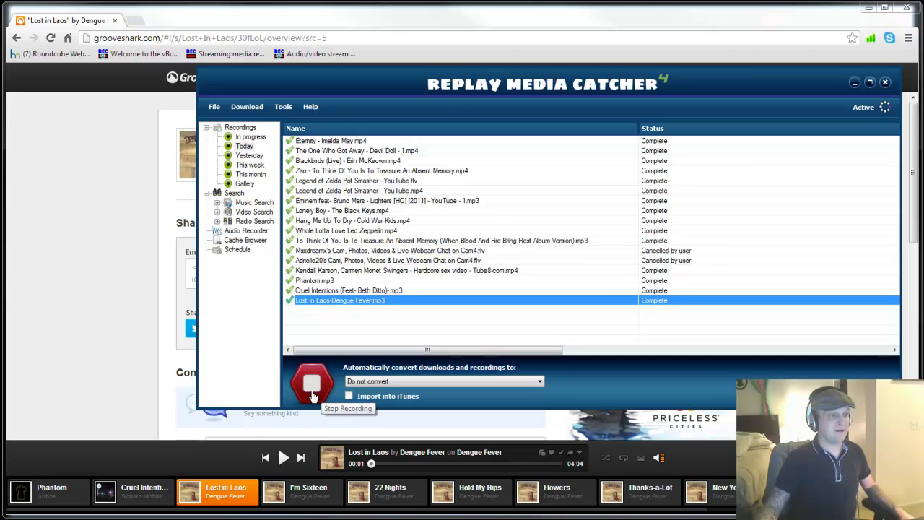
Step: Skip through I'm Sixteen, 22 Nights and Hold My Hips so each is captured
click(302, 458)
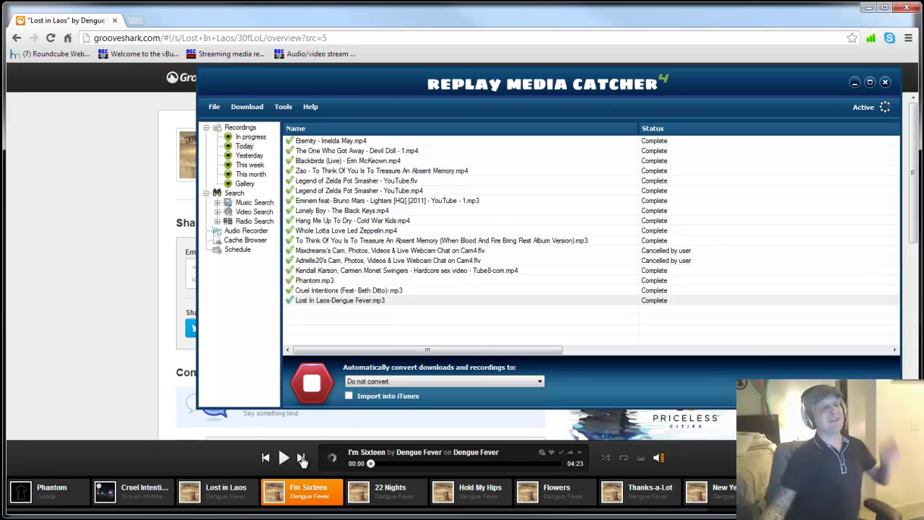
click(302, 459)
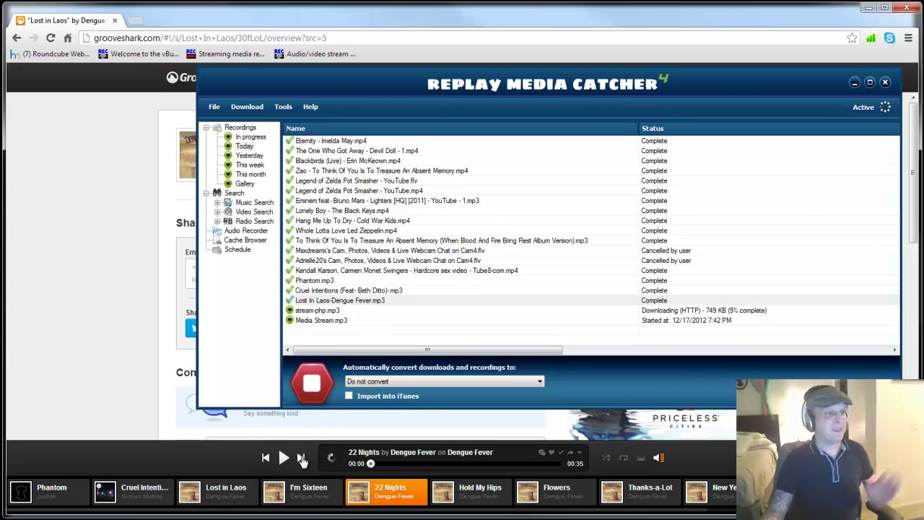
click(301, 459)
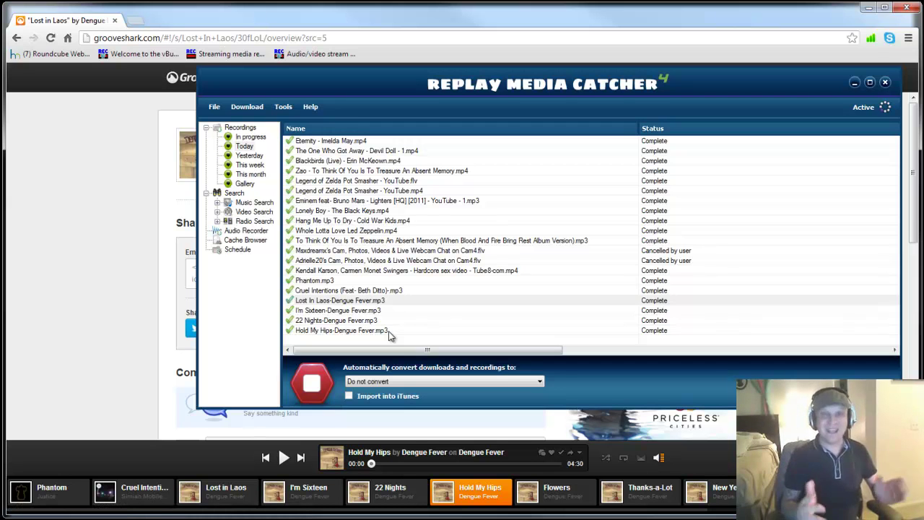
key(shift+F10)
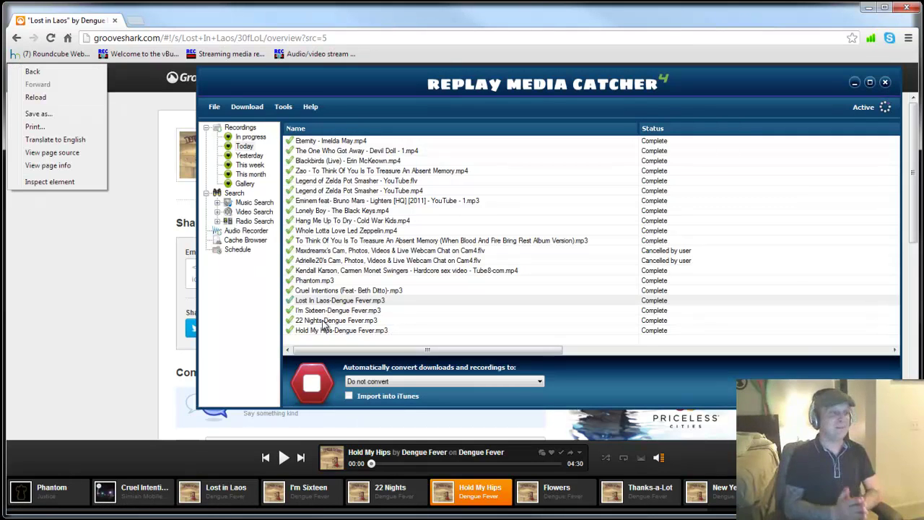
Step: Dismiss the stray browser menu and view the version 4.4.5.0 details in Help > About
click(277, 327)
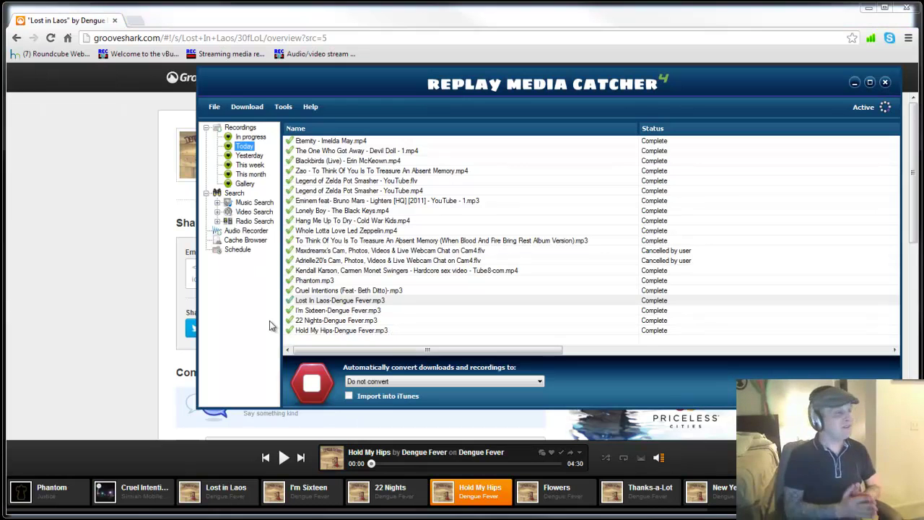
click(308, 106)
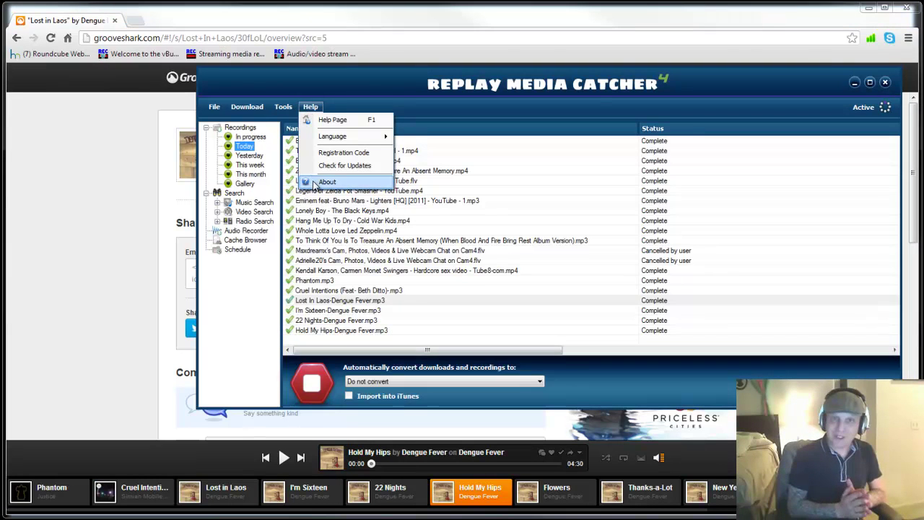
click(311, 181)
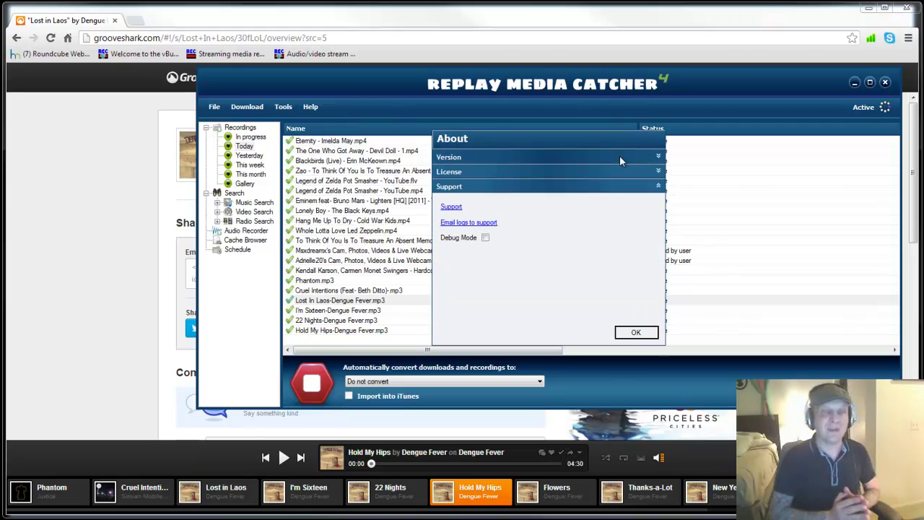
click(484, 157)
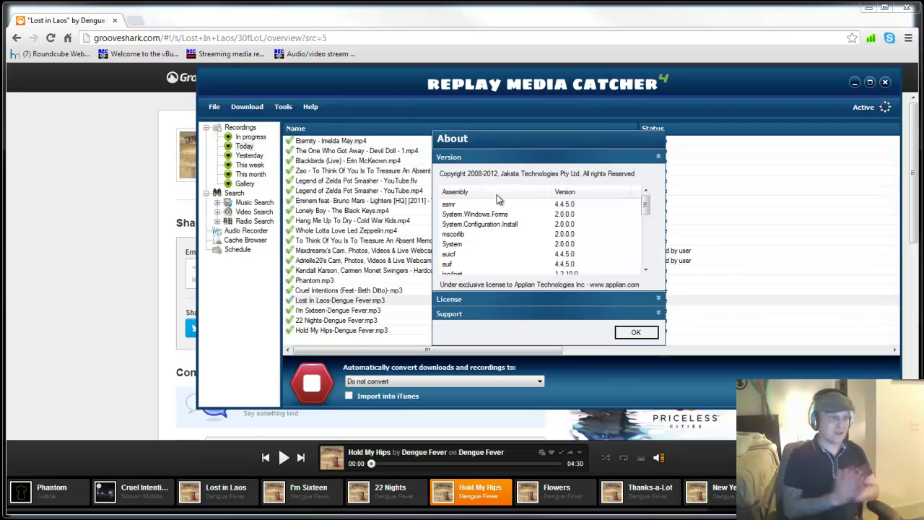
click(628, 335)
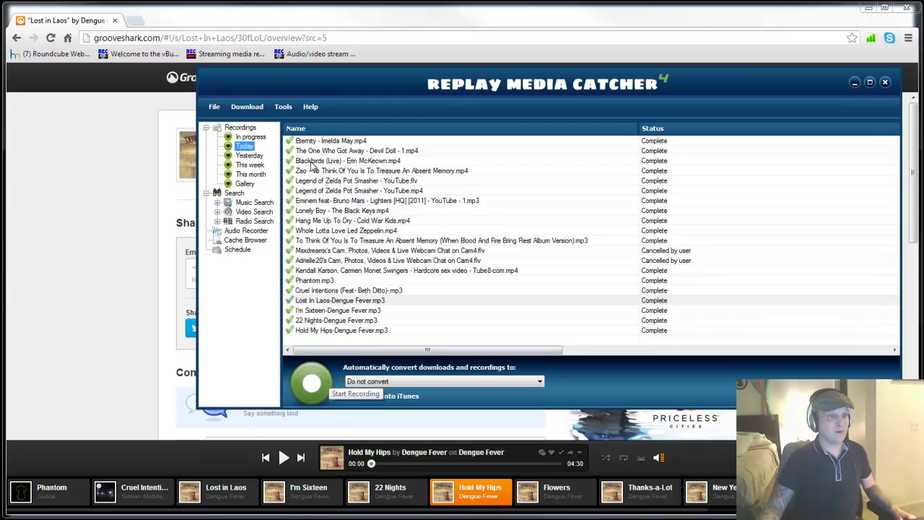
click(284, 108)
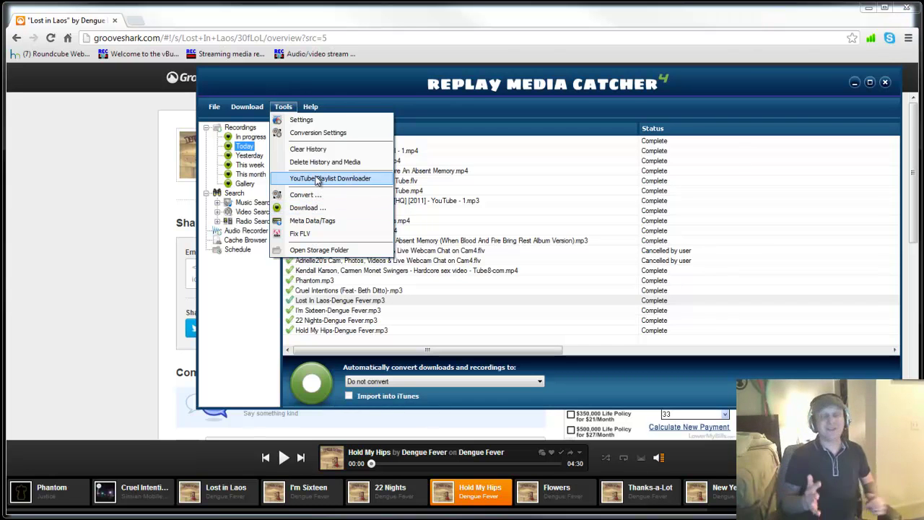
mouse_move(310, 107)
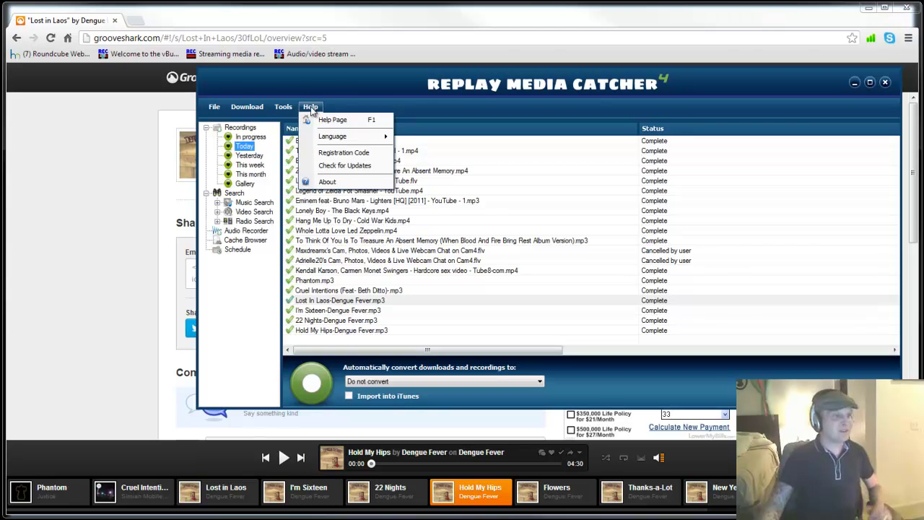
drag(401, 90, 331, 72)
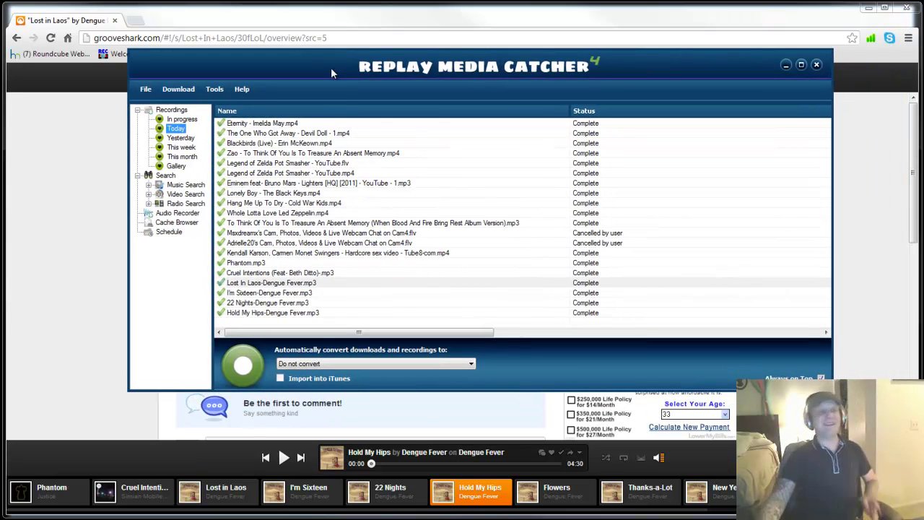